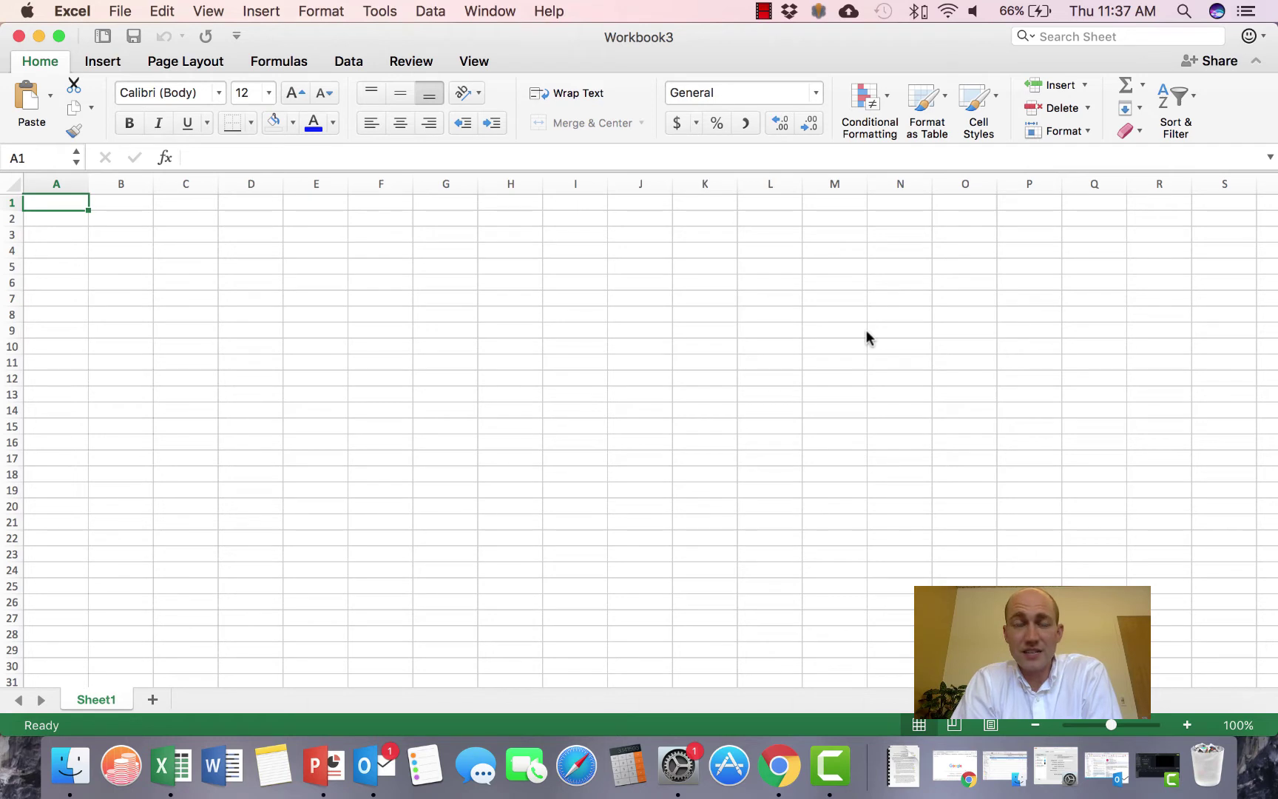
# Enter the label "loan amount" in D4 with the value 150000 beside it in E4.
pyautogui.click(271, 245)
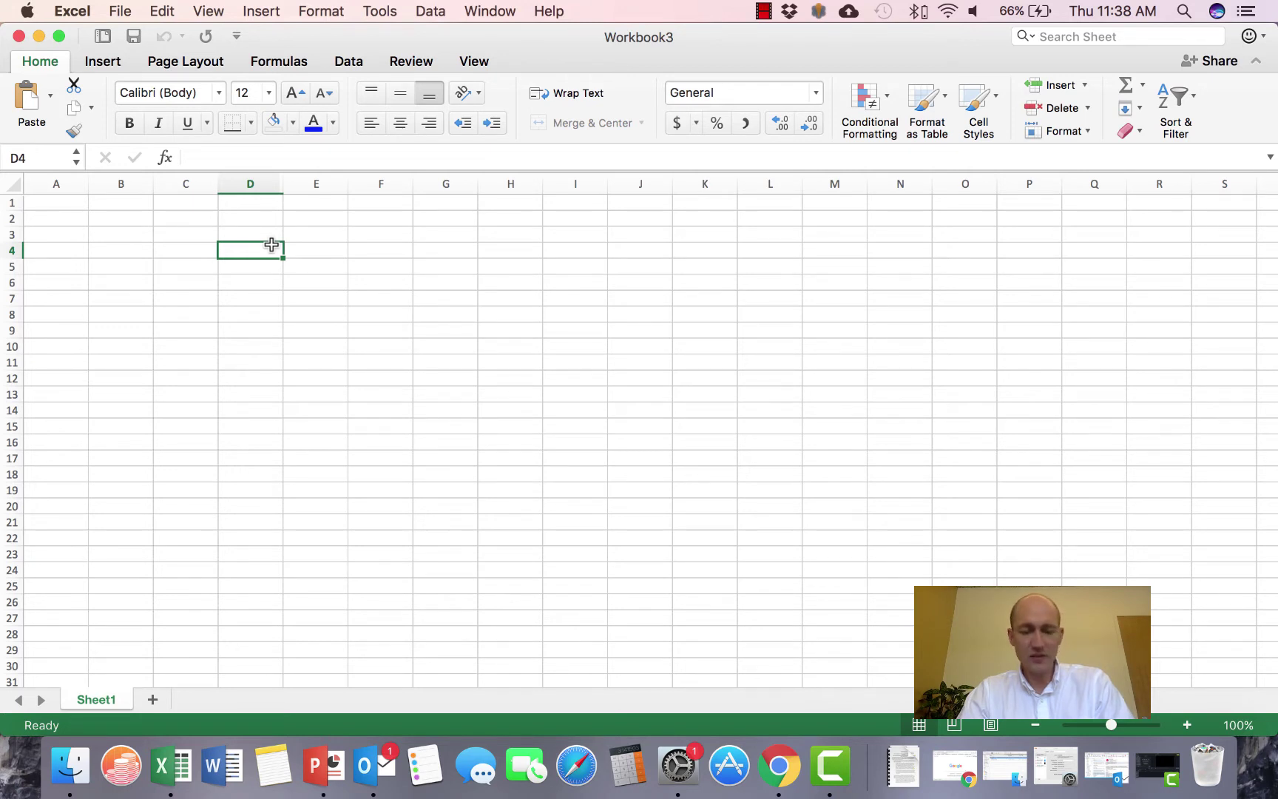
pyautogui.write('loan amou')
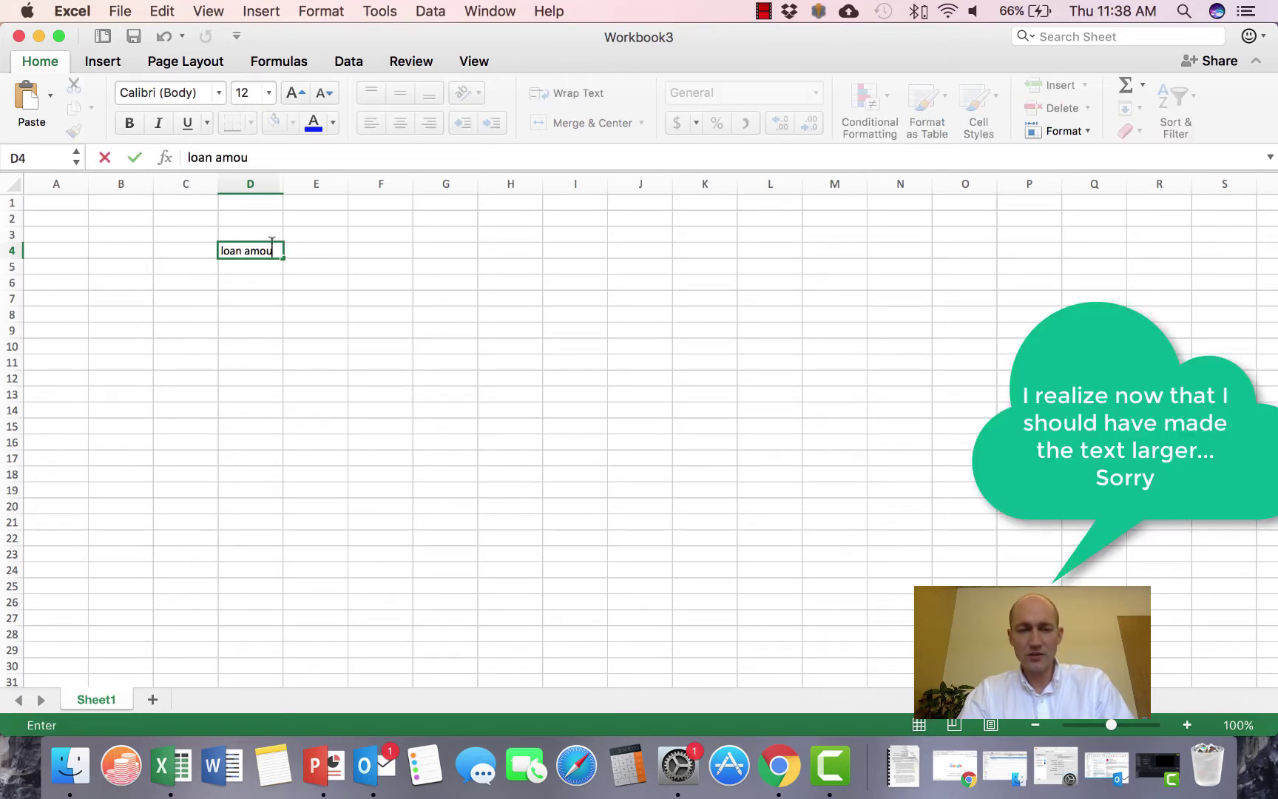
pyautogui.write('nt')
pyautogui.press('Tab')
pyautogui.write('1')
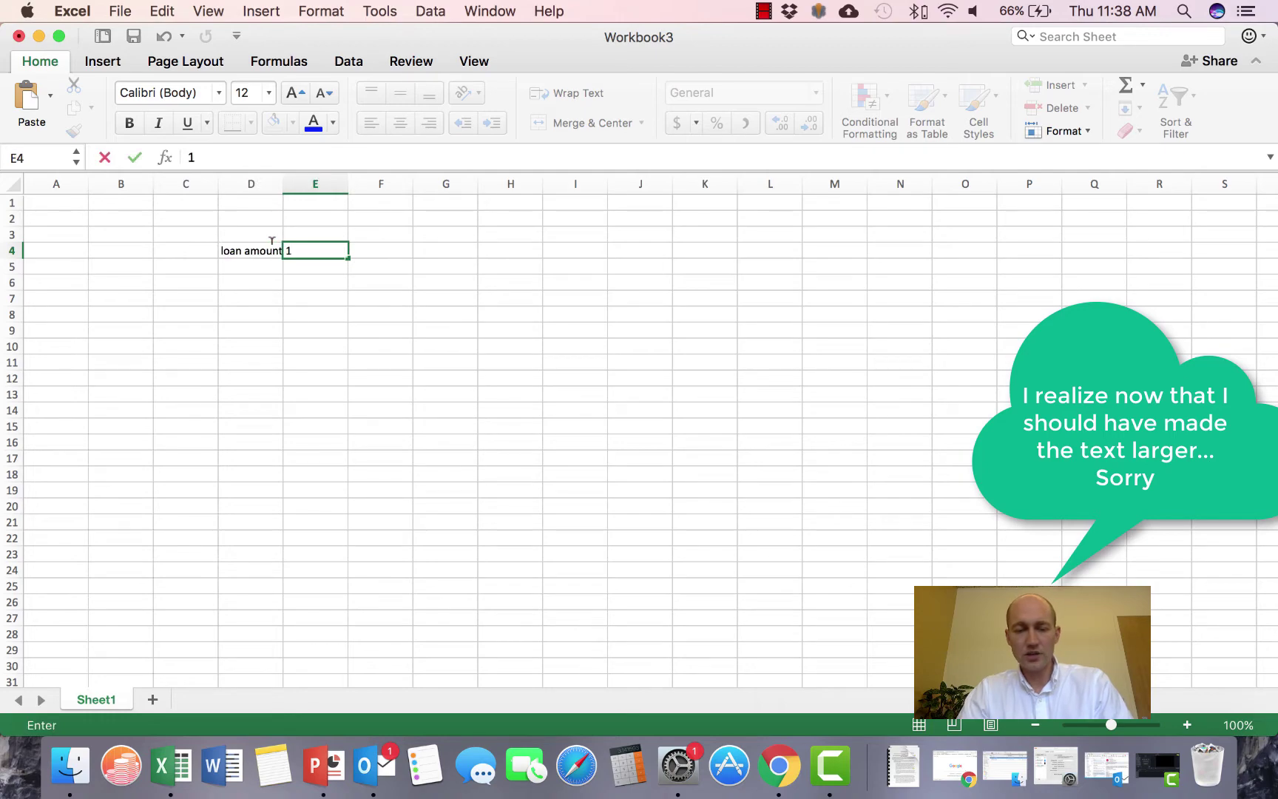
pyautogui.write('50000')
pyautogui.press('Return')
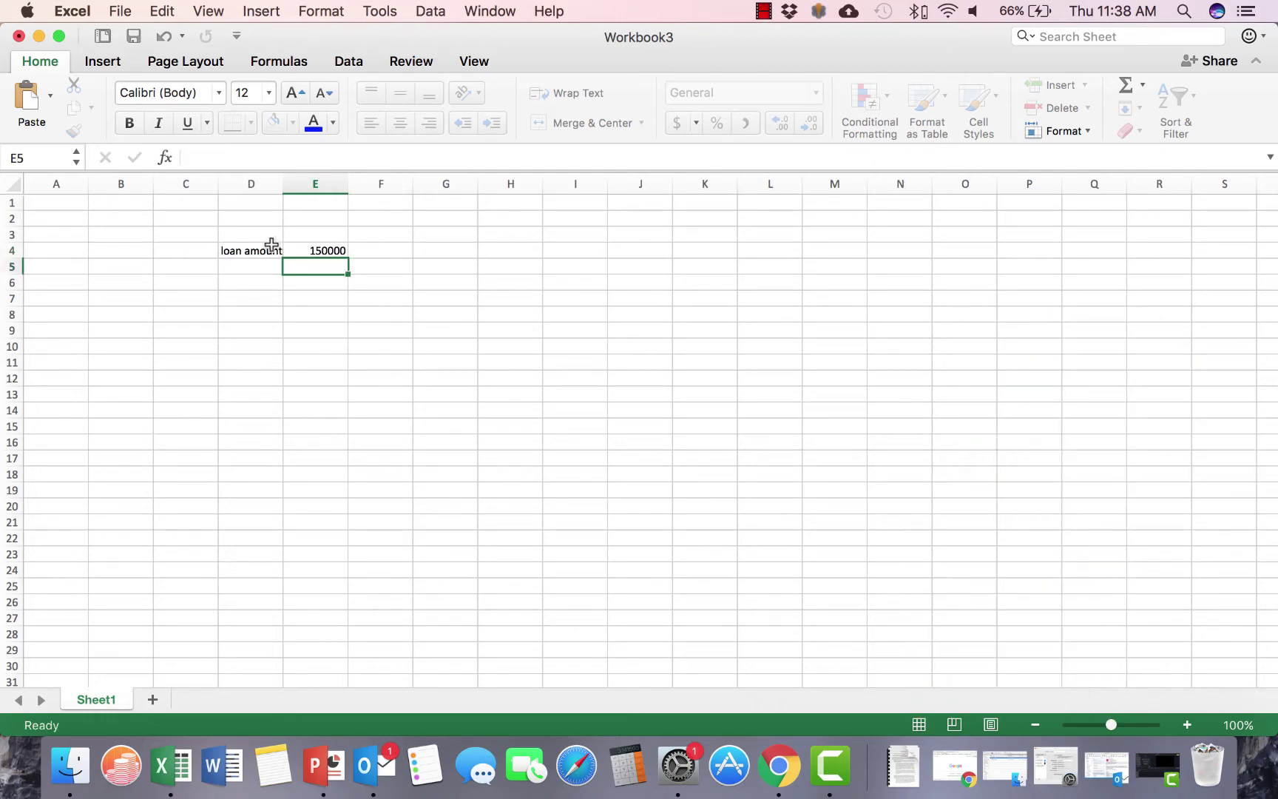
# Enter the rate label "r" in D5 with the value 0.055 in E5.
pyautogui.click(261, 265)
pyautogui.write('r')
pyautogui.press('Tab')
pyautogui.write('.')
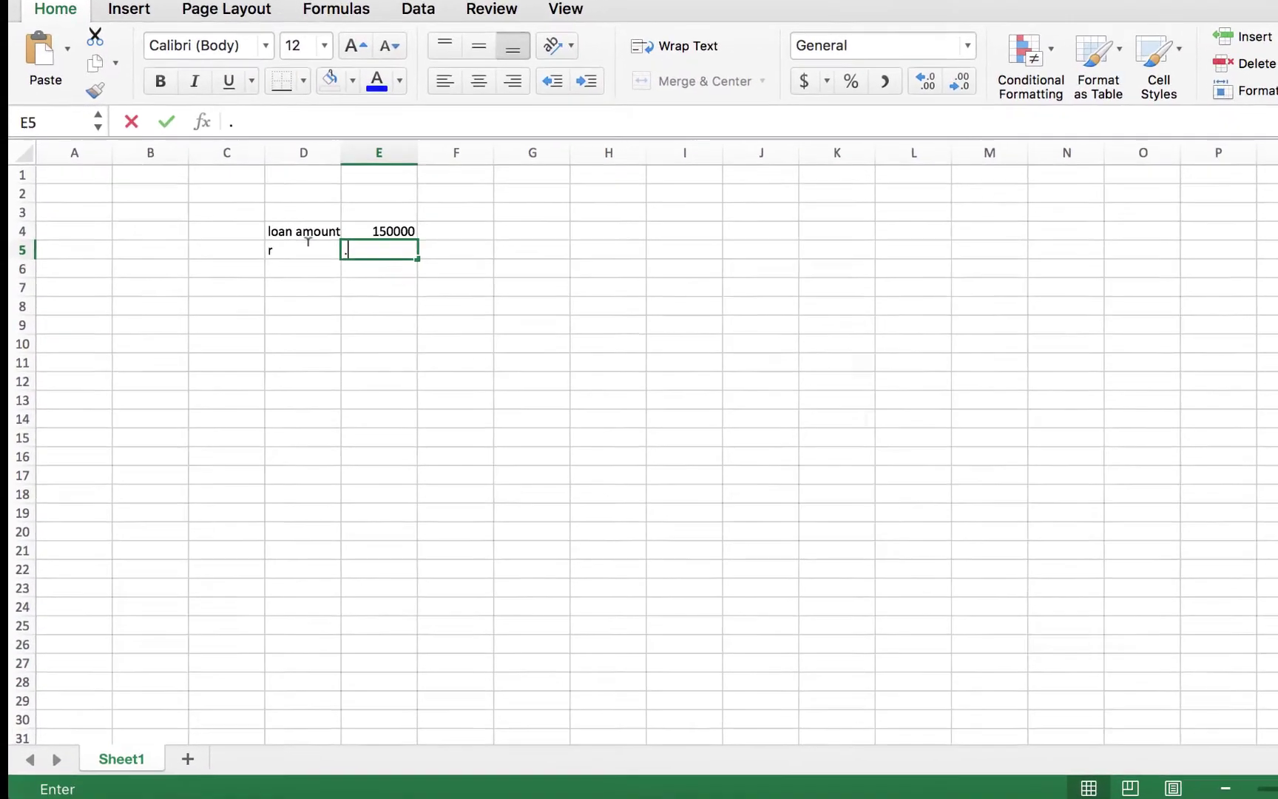
pyautogui.write('055')
pyautogui.press('Return')
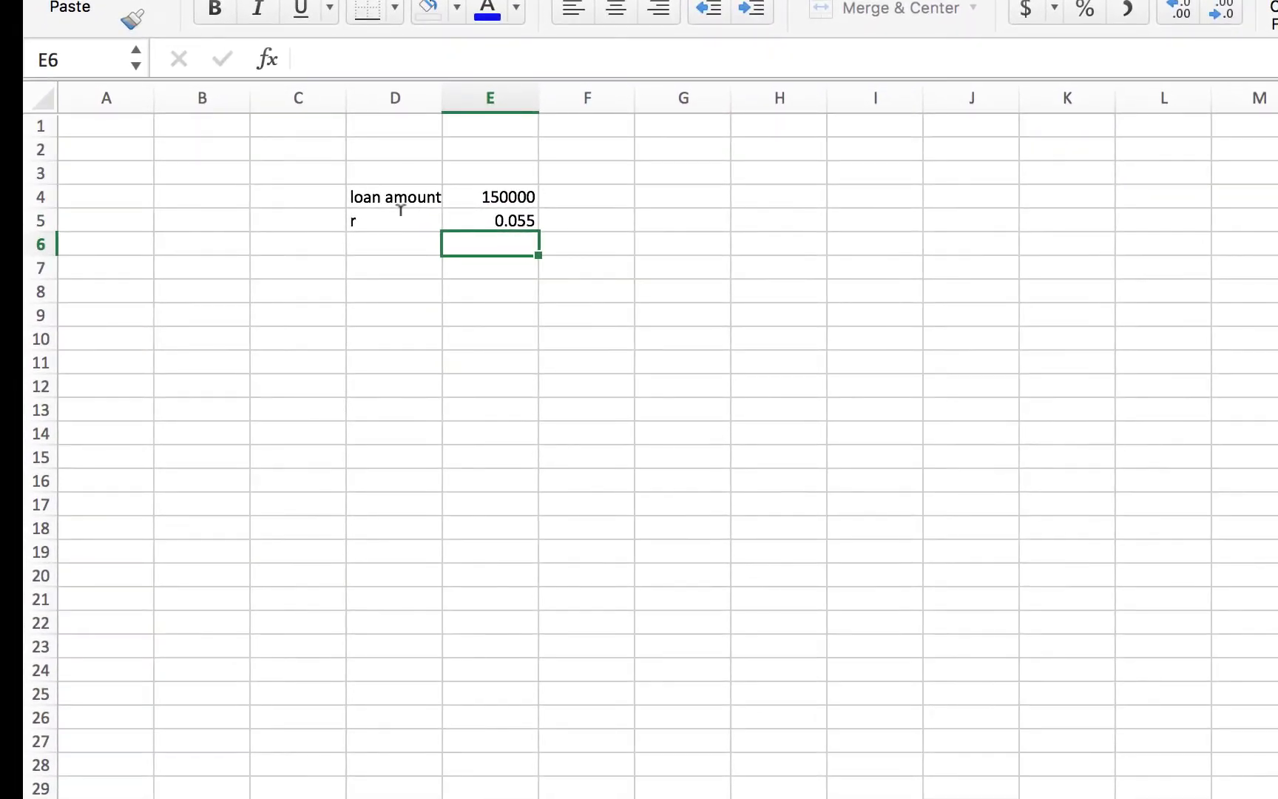
# Enter the number-of-periods label "n" in D6 with the value 5 in E6.
pyautogui.press('Left')
pyautogui.write('n')
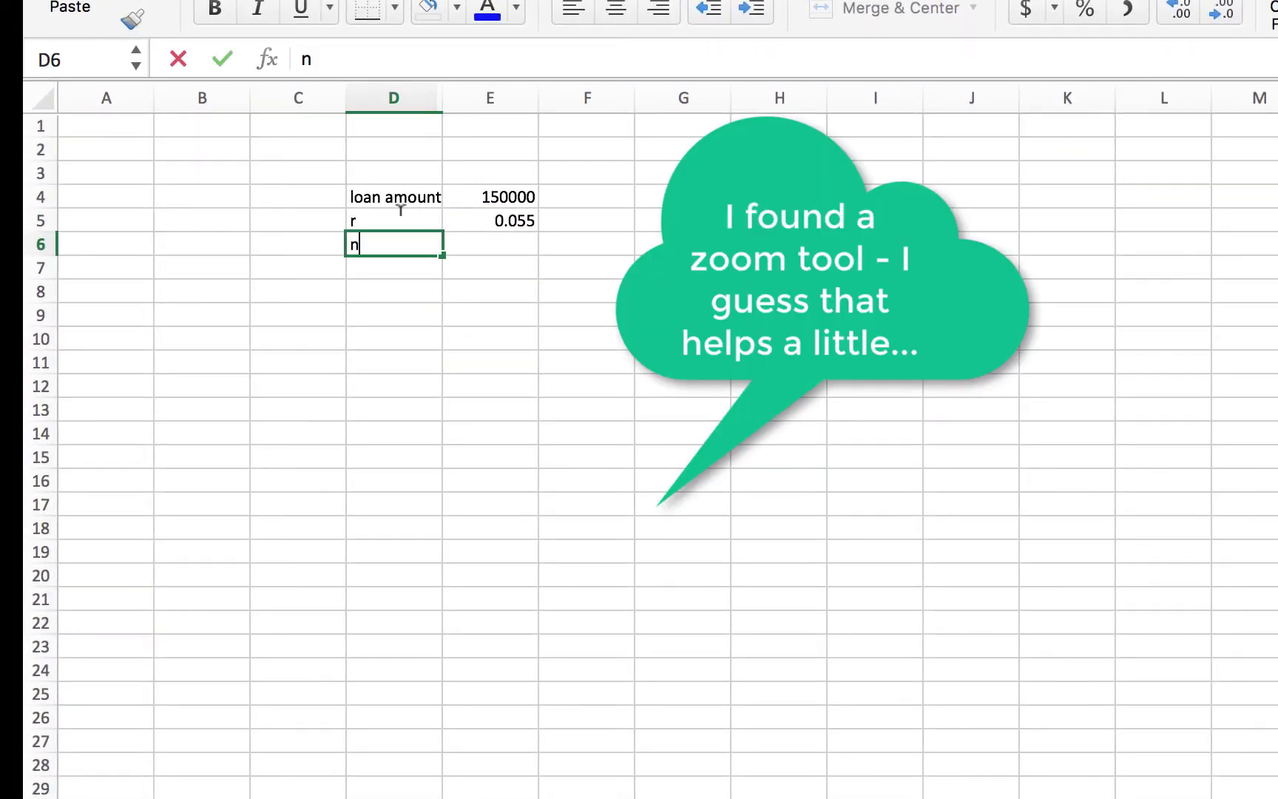
pyautogui.press('Tab')
pyautogui.write('5')
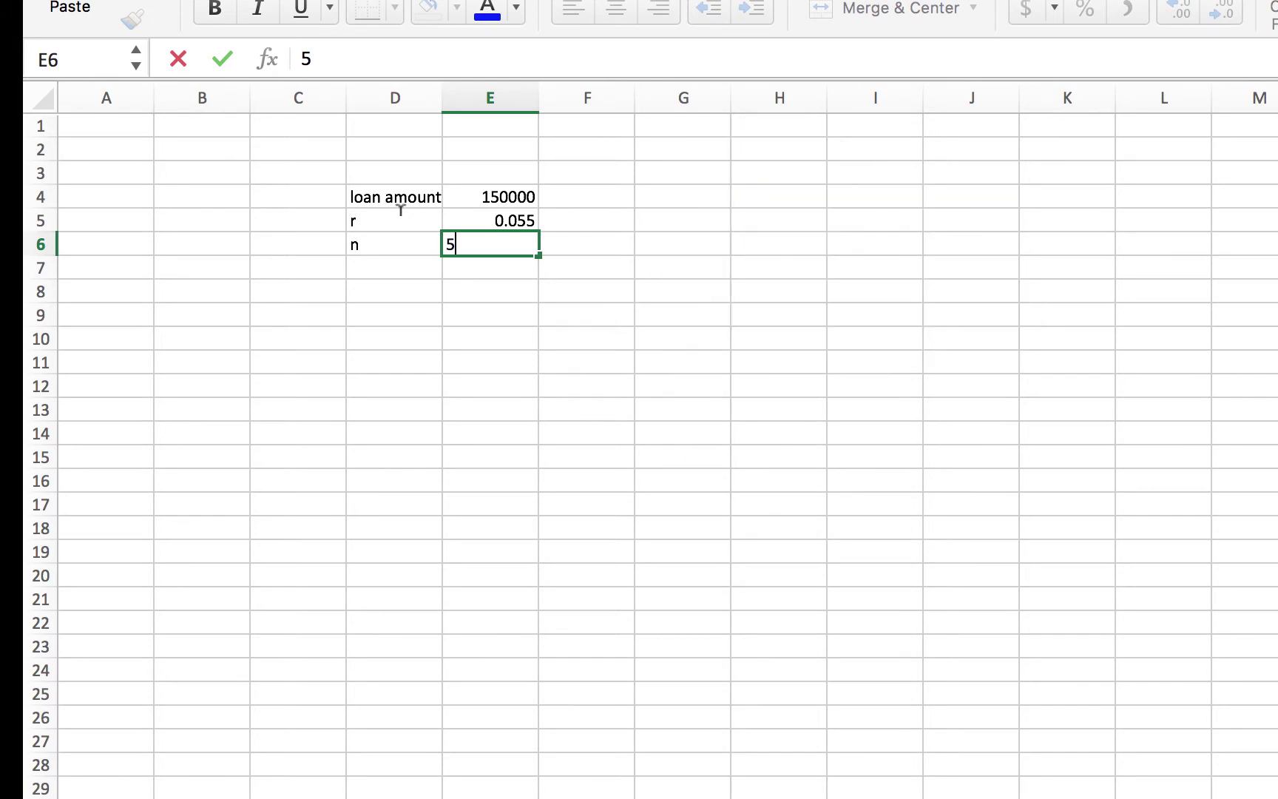
pyautogui.press('Return')
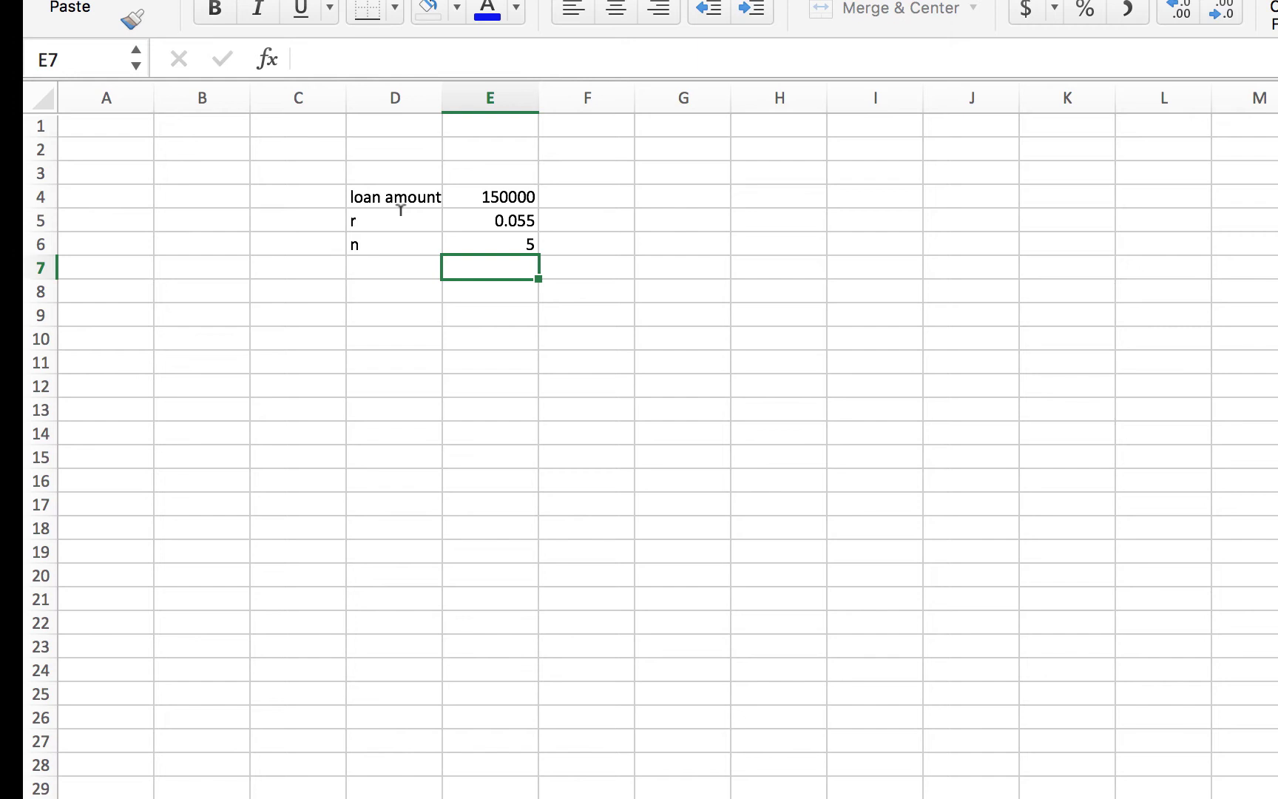
# Add the column header "payment #" in D8, leaving one blank row below the loan inputs.
pyautogui.press('Down')
pyautogui.press('Left')
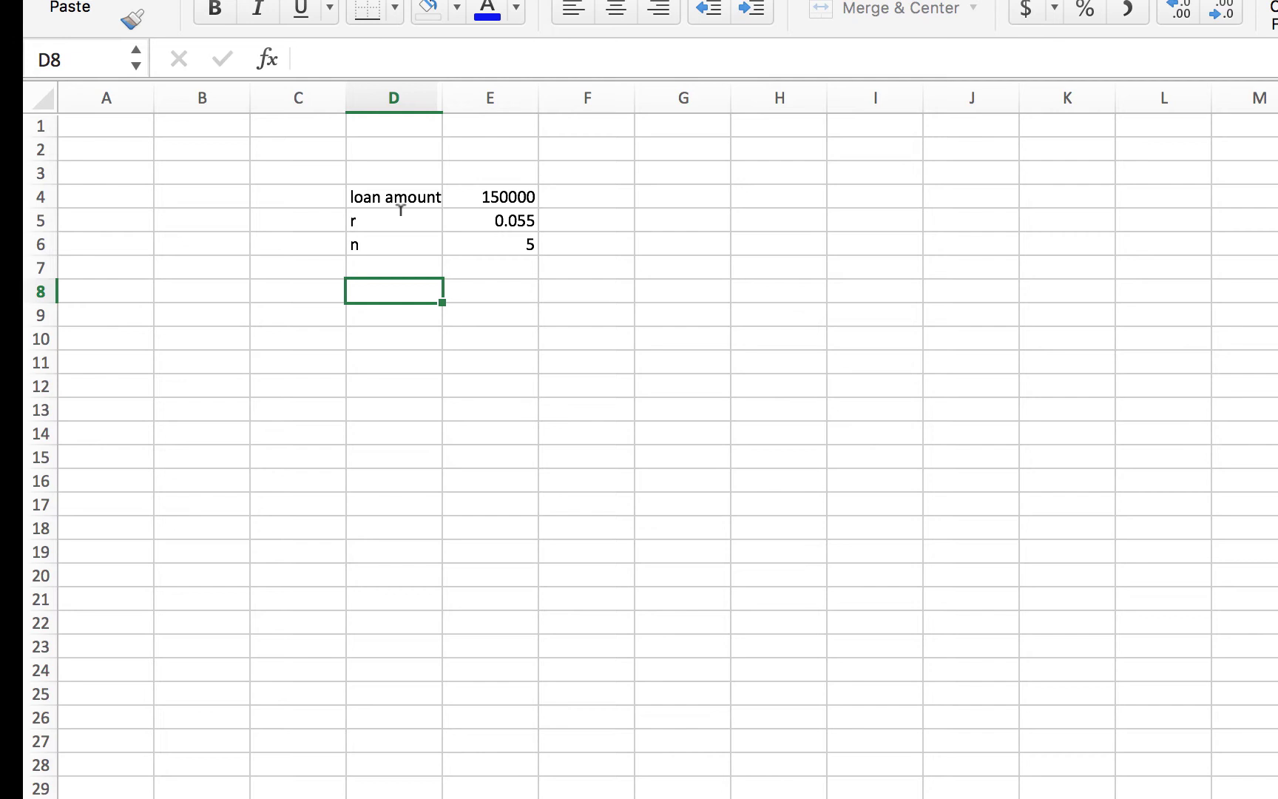
pyautogui.write('l')
pyautogui.press('BackSpace')
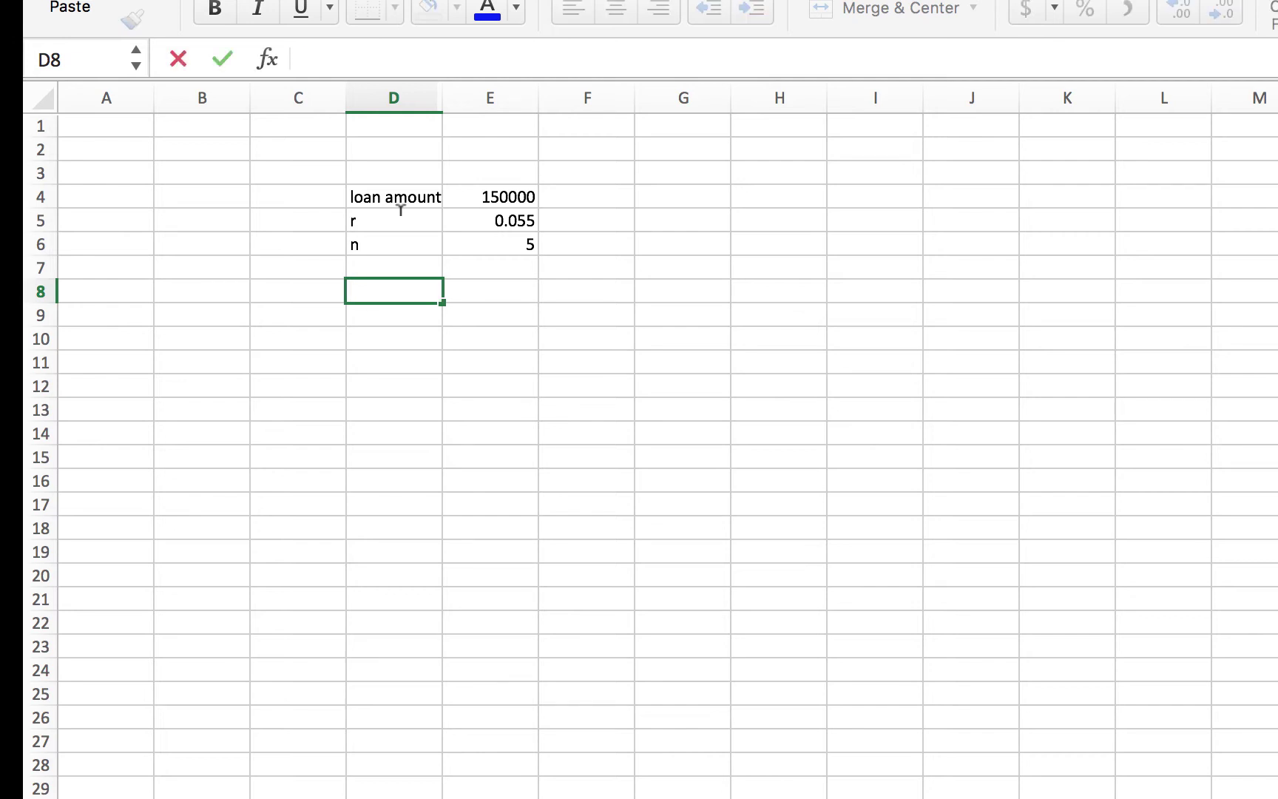
pyautogui.write('payment #')
pyautogui.press('Return')
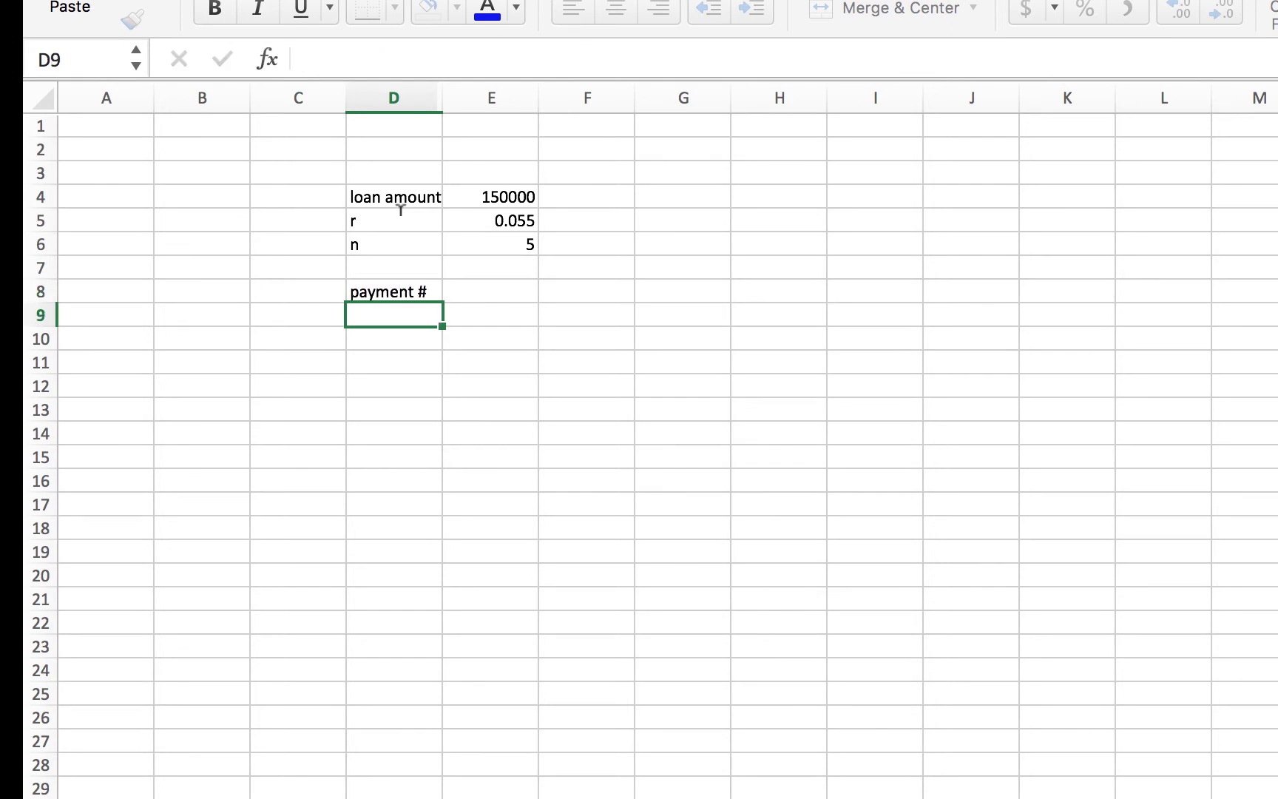
# Number the payments 0 through 5 down cells D9 to D14.
pyautogui.write('0')
pyautogui.press('Return')
pyautogui.write('1')
pyautogui.press('Return')
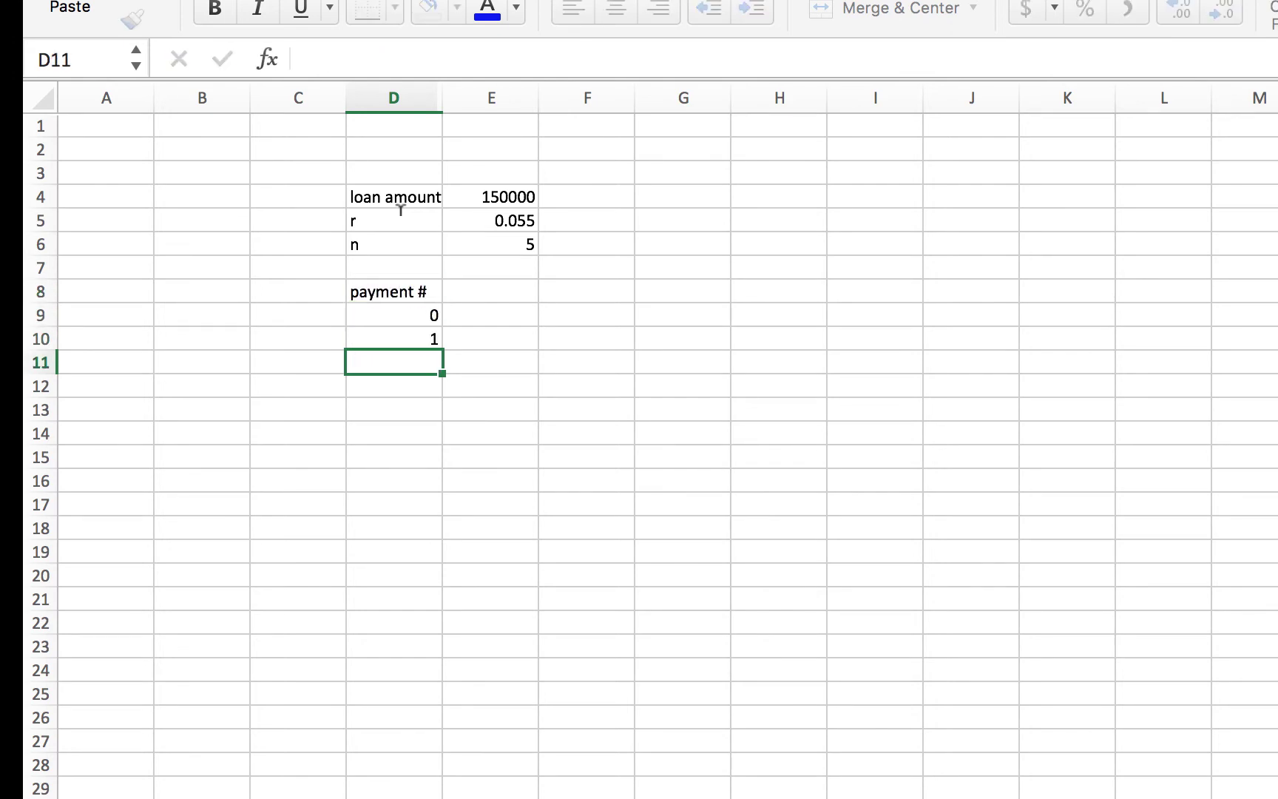
pyautogui.write('2')
pyautogui.press('Return')
pyautogui.write('3')
pyautogui.press('Return')
pyautogui.write('4')
pyautogui.press('Return')
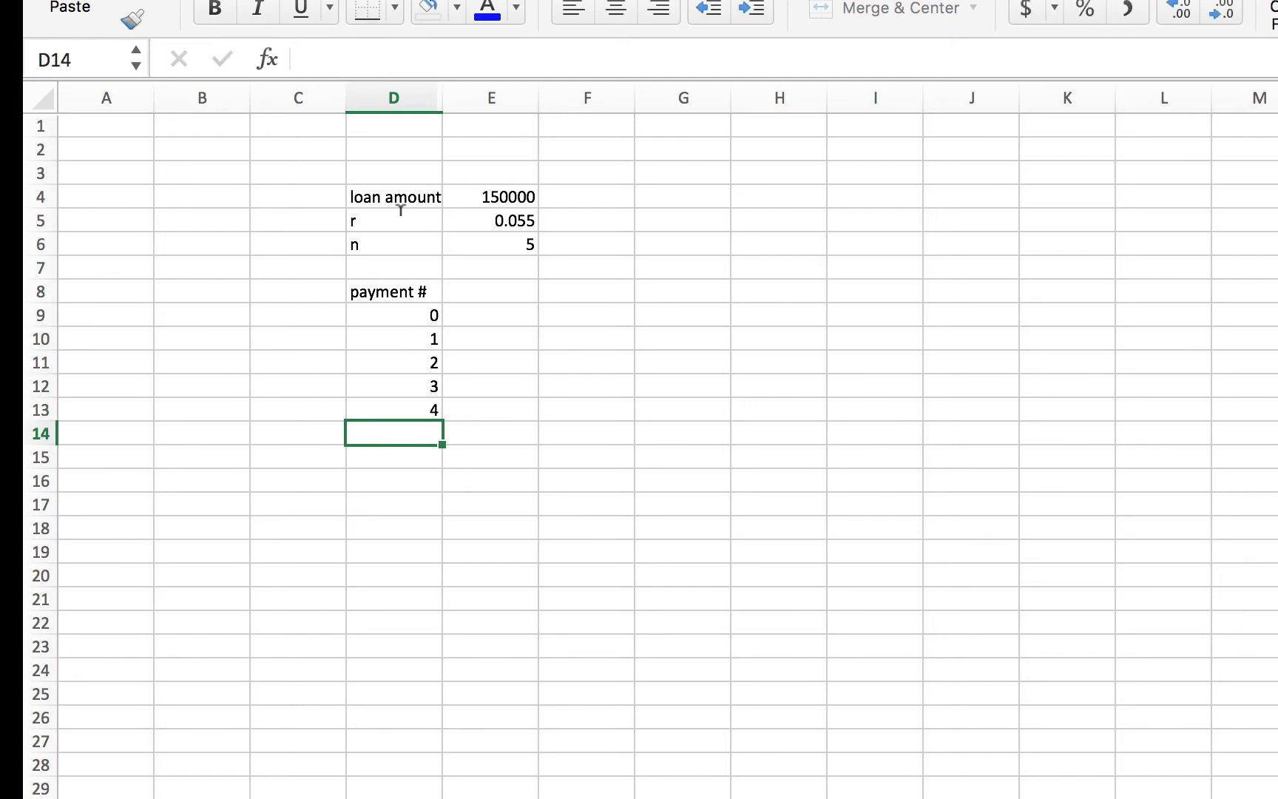
pyautogui.write('5')
pyautogui.press('Return')
# Add the column header "payment" in E8, next to the payment number header.
pyautogui.press('Right')
pyautogui.press('Up')
pyautogui.press('Up')
pyautogui.press('Up')
pyautogui.press('Up')
pyautogui.press('Up')
pyautogui.press('Up')
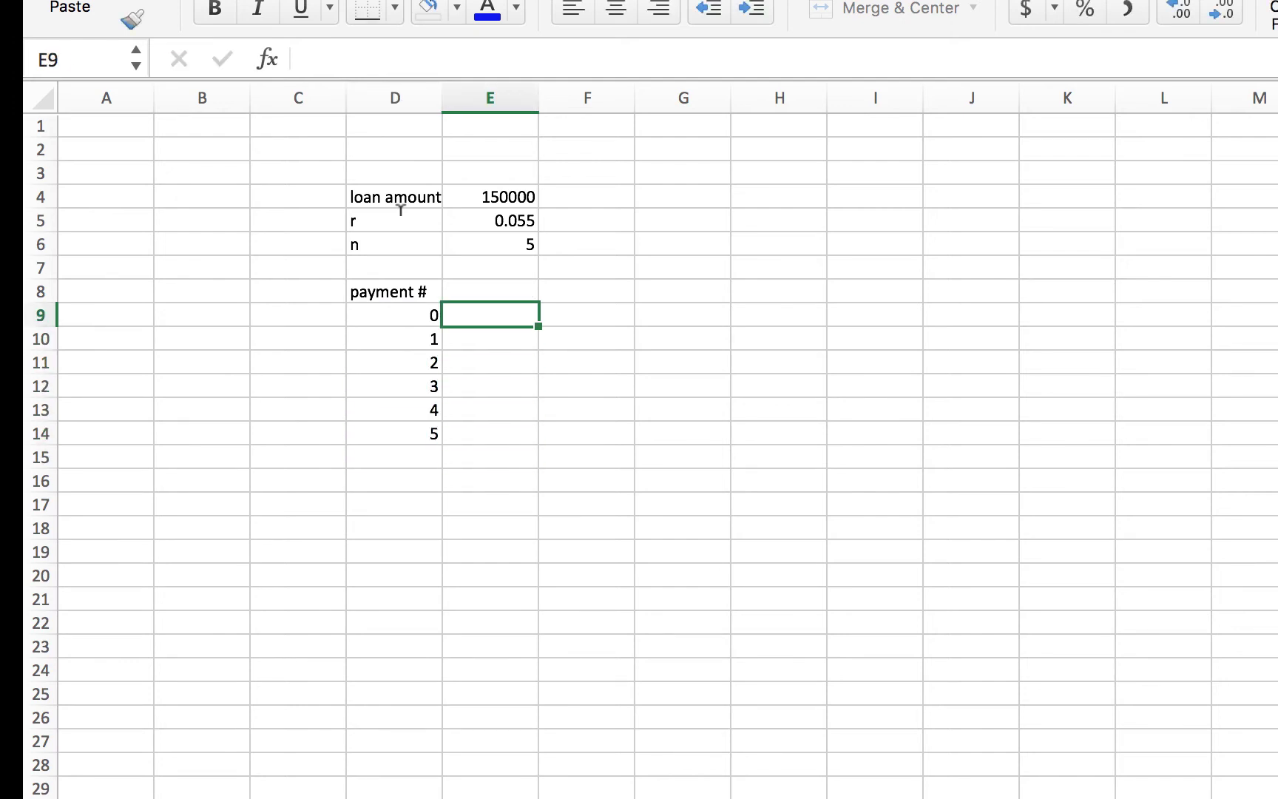
pyautogui.press('Up')
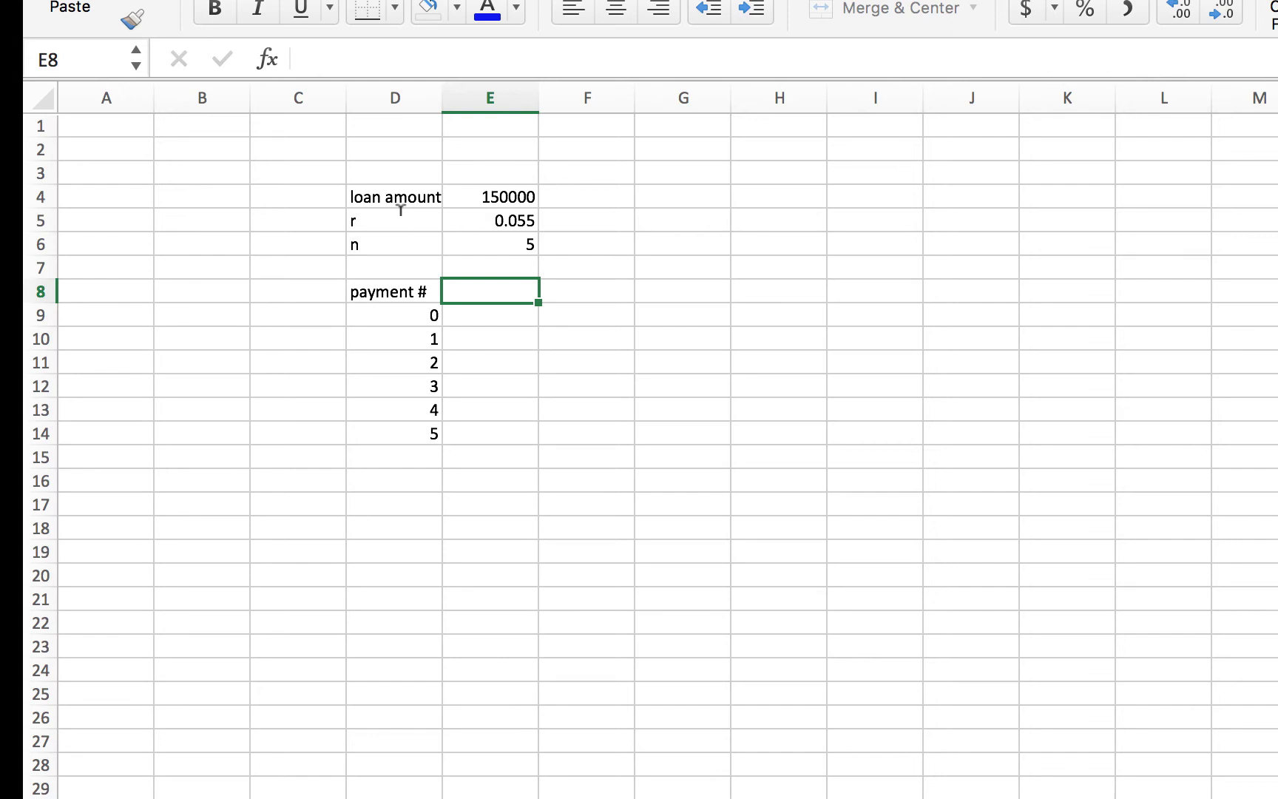
pyautogui.press('Down')
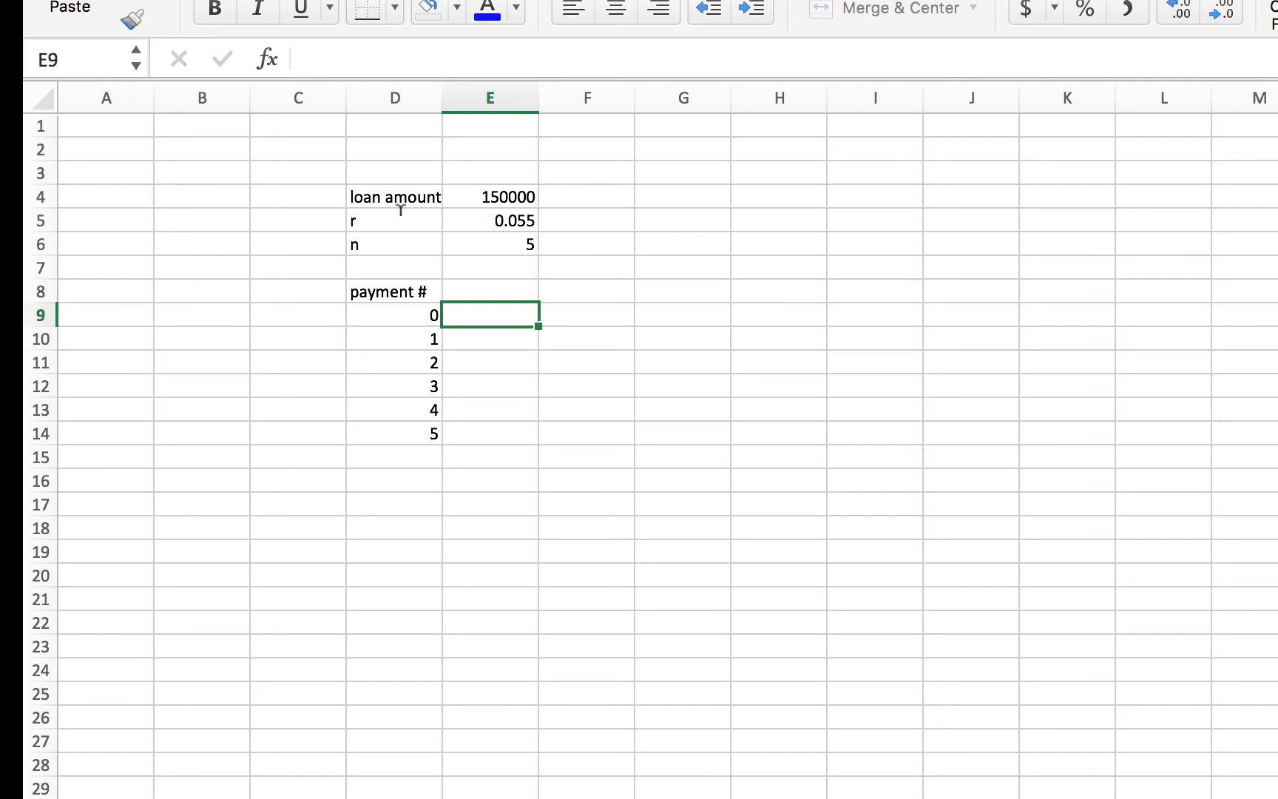
pyautogui.press('Left')
pyautogui.press('Right')
pyautogui.press('Up')
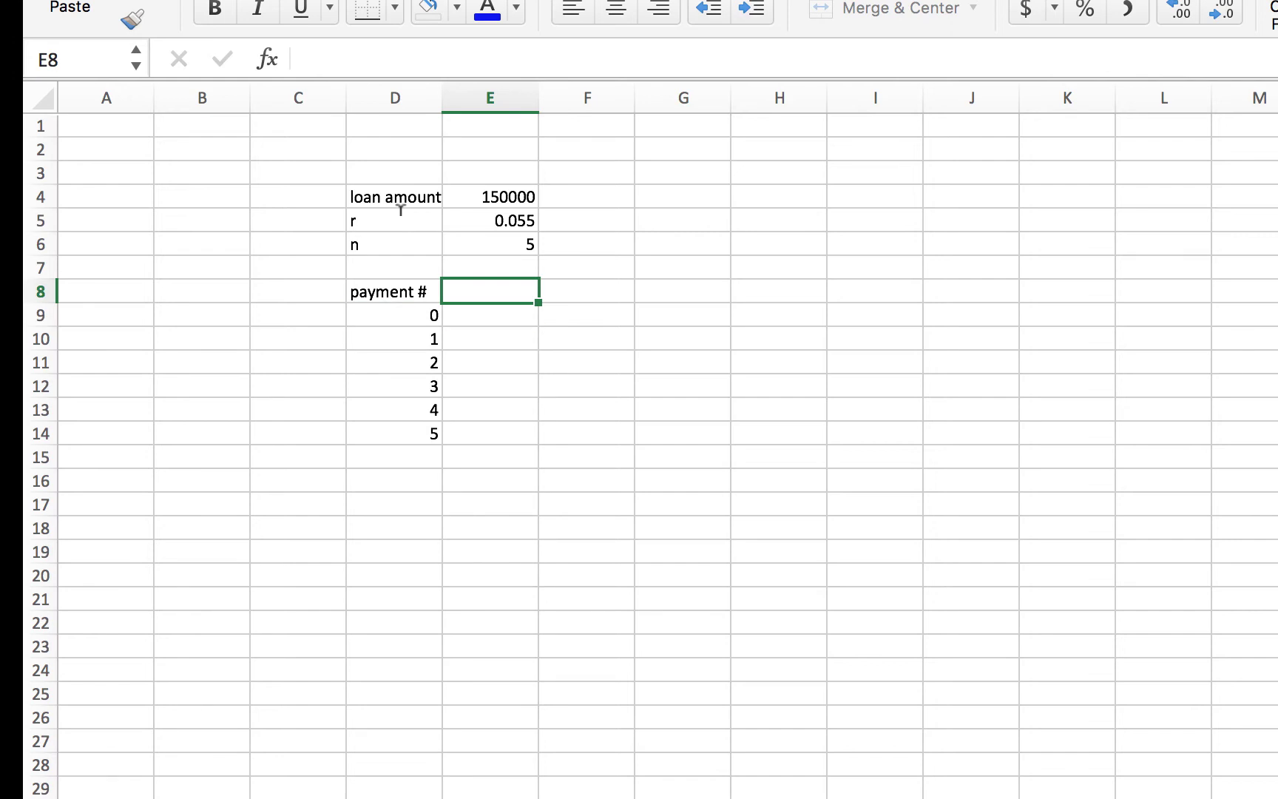
pyautogui.write('payment')
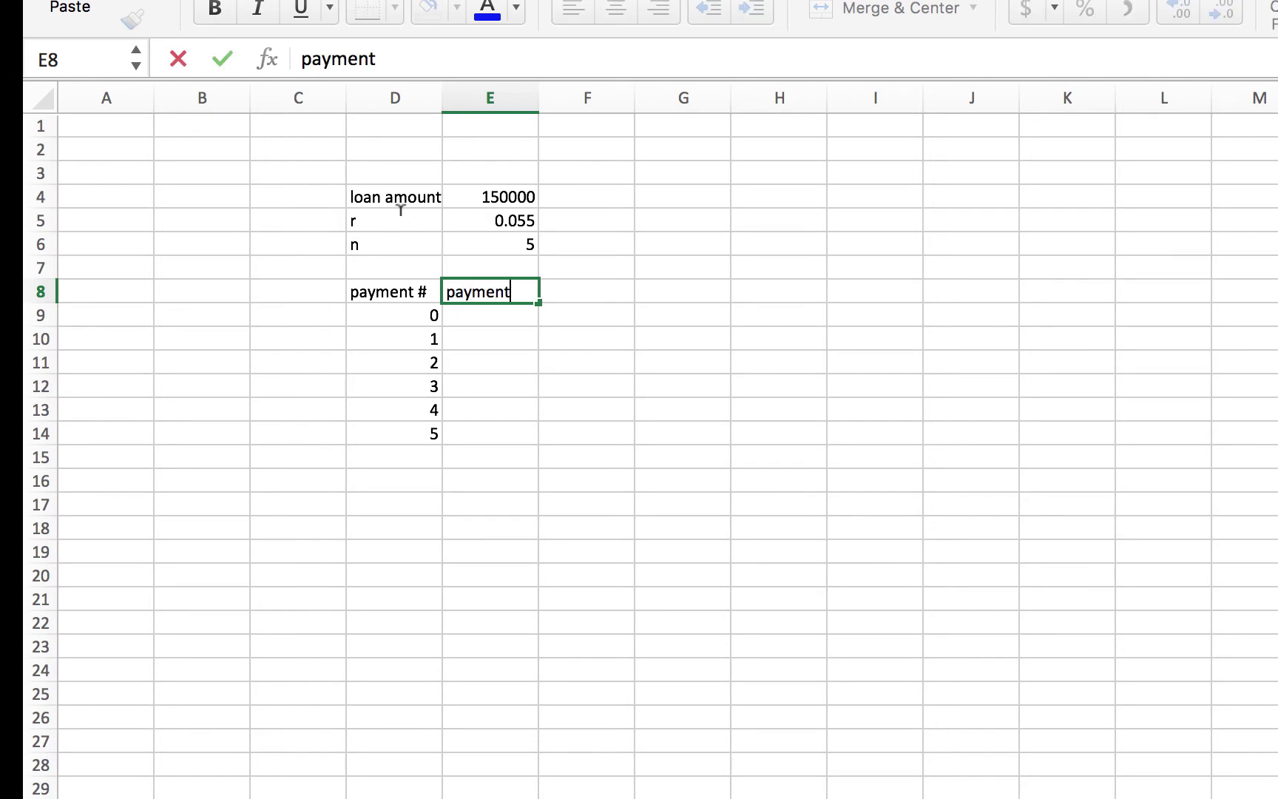
pyautogui.press('Return')
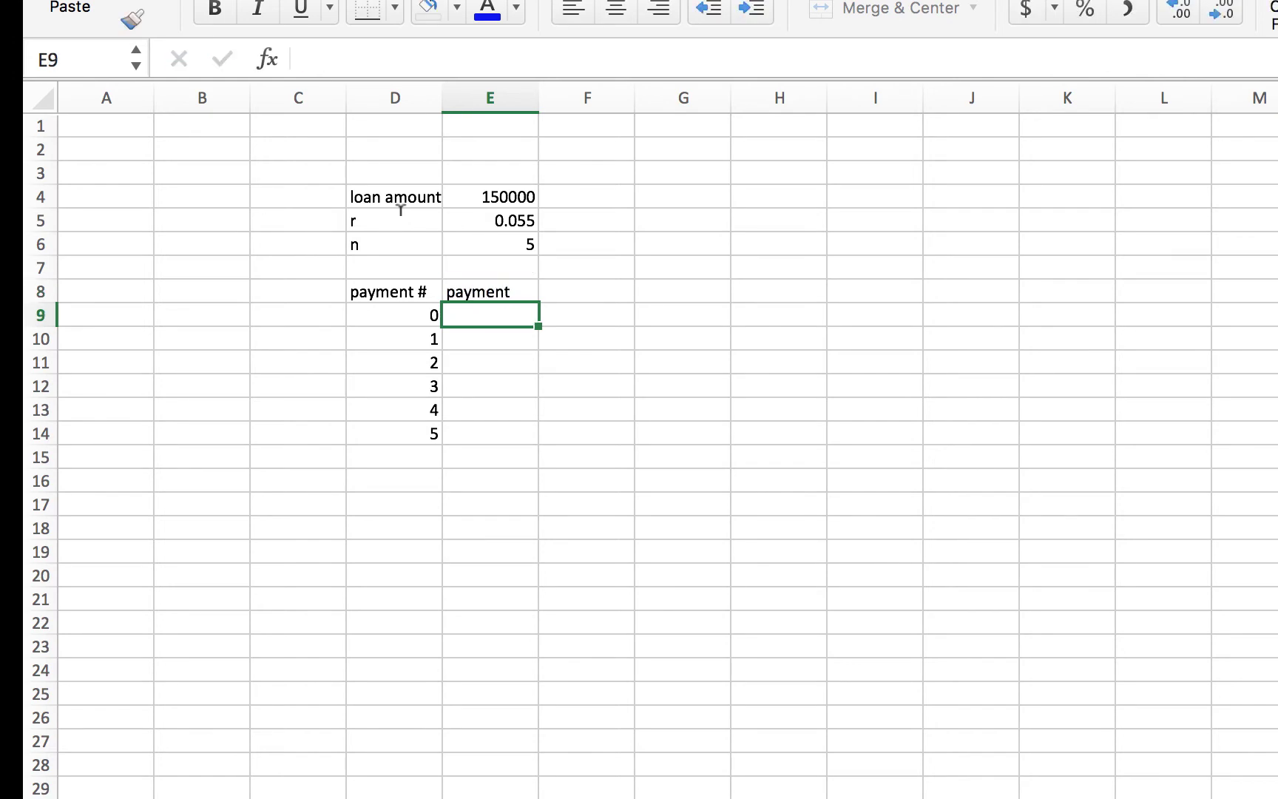
# Enter 0 in E9 as the payment for period 0.
pyautogui.press('Return')
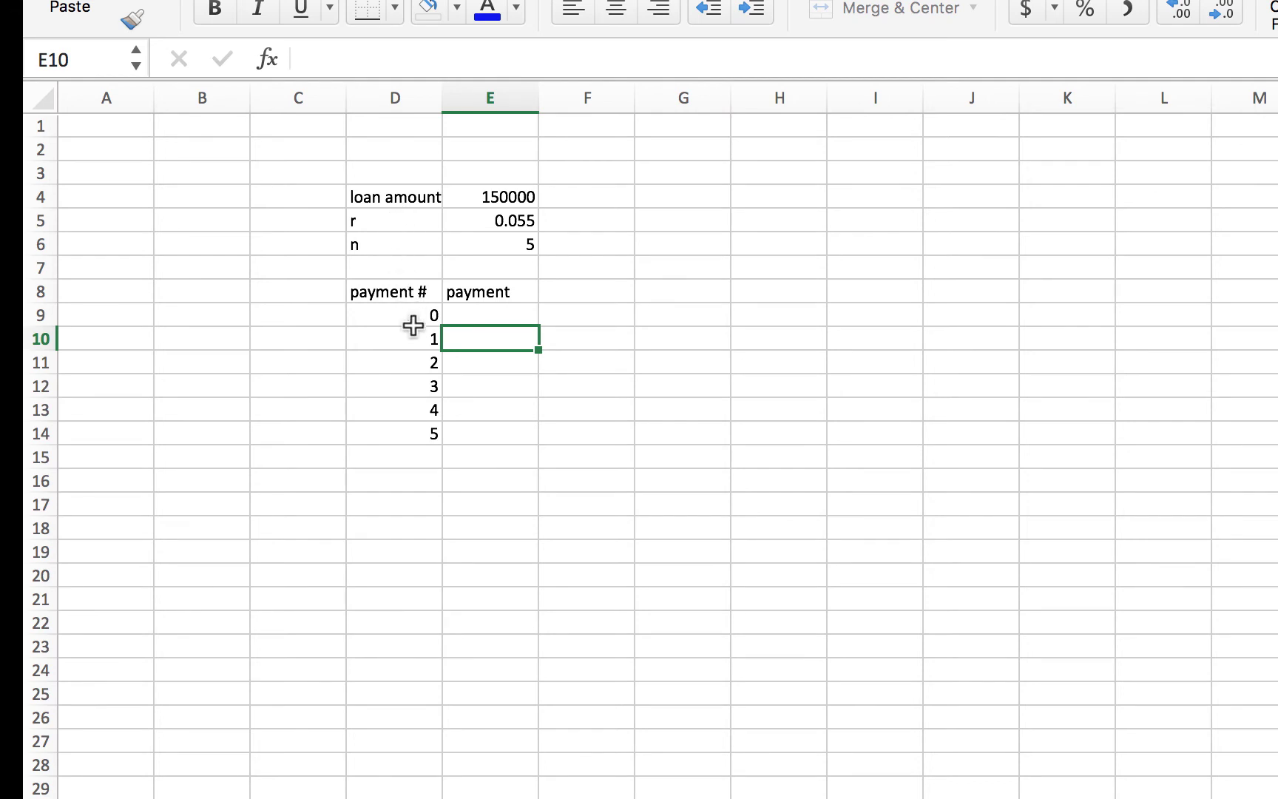
pyautogui.click(500, 315)
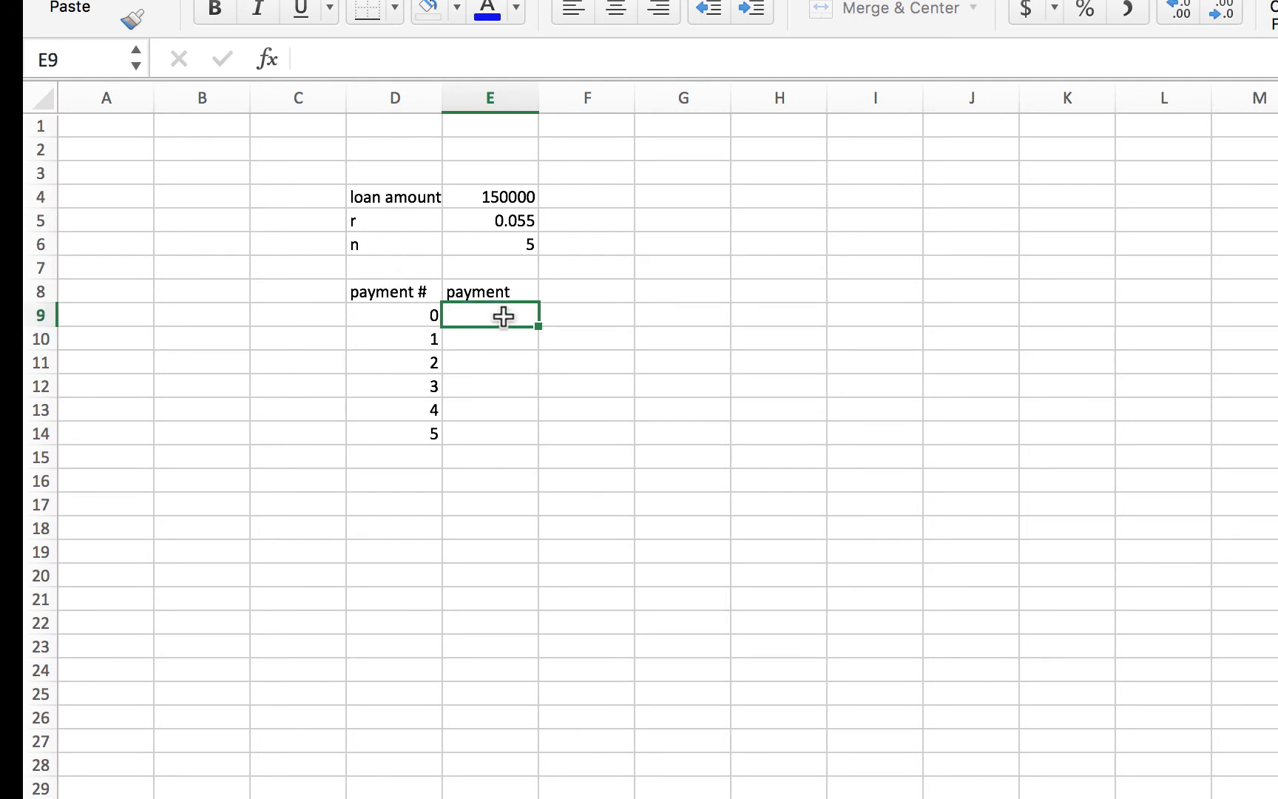
pyautogui.write('0')
pyautogui.press('Return')
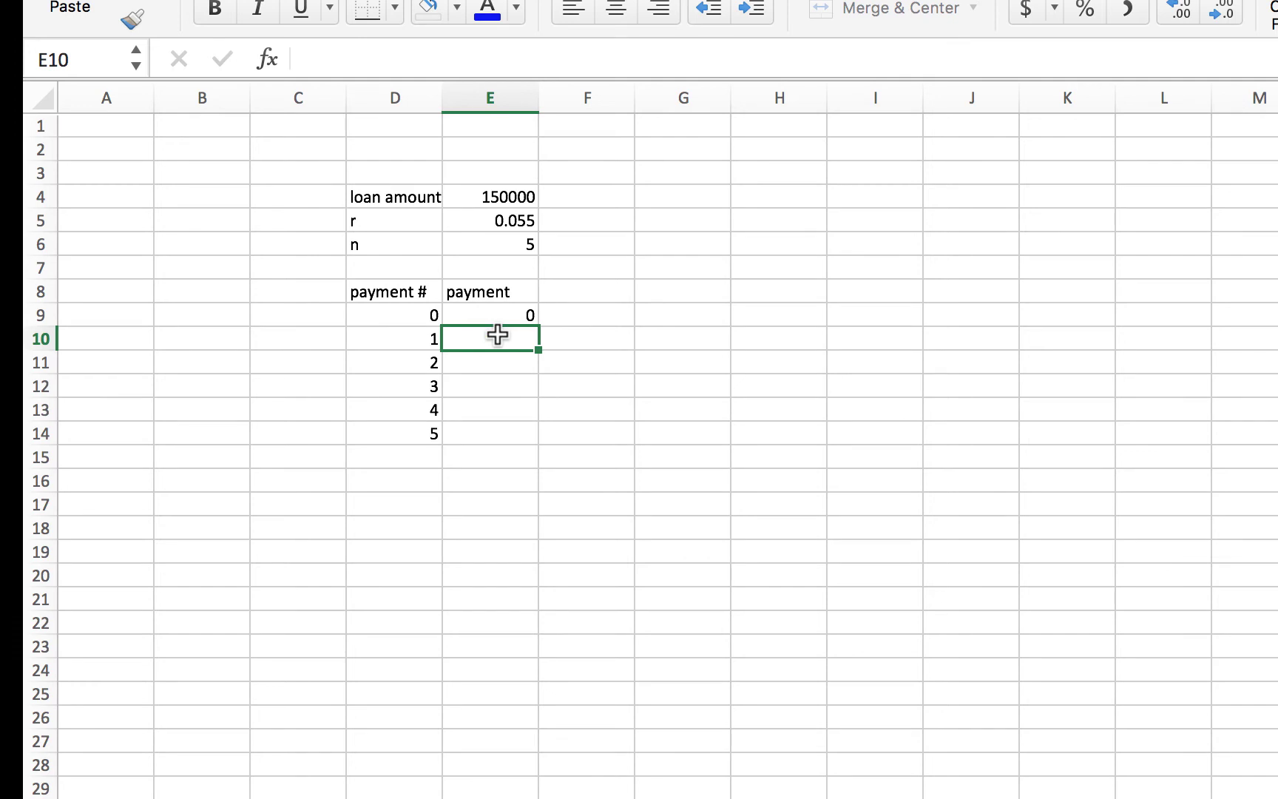
# Calculate the first payment in E10 with PMT, using E5 as rate, E6 as number of periods and -E4 as present value.
pyautogui.write('=')
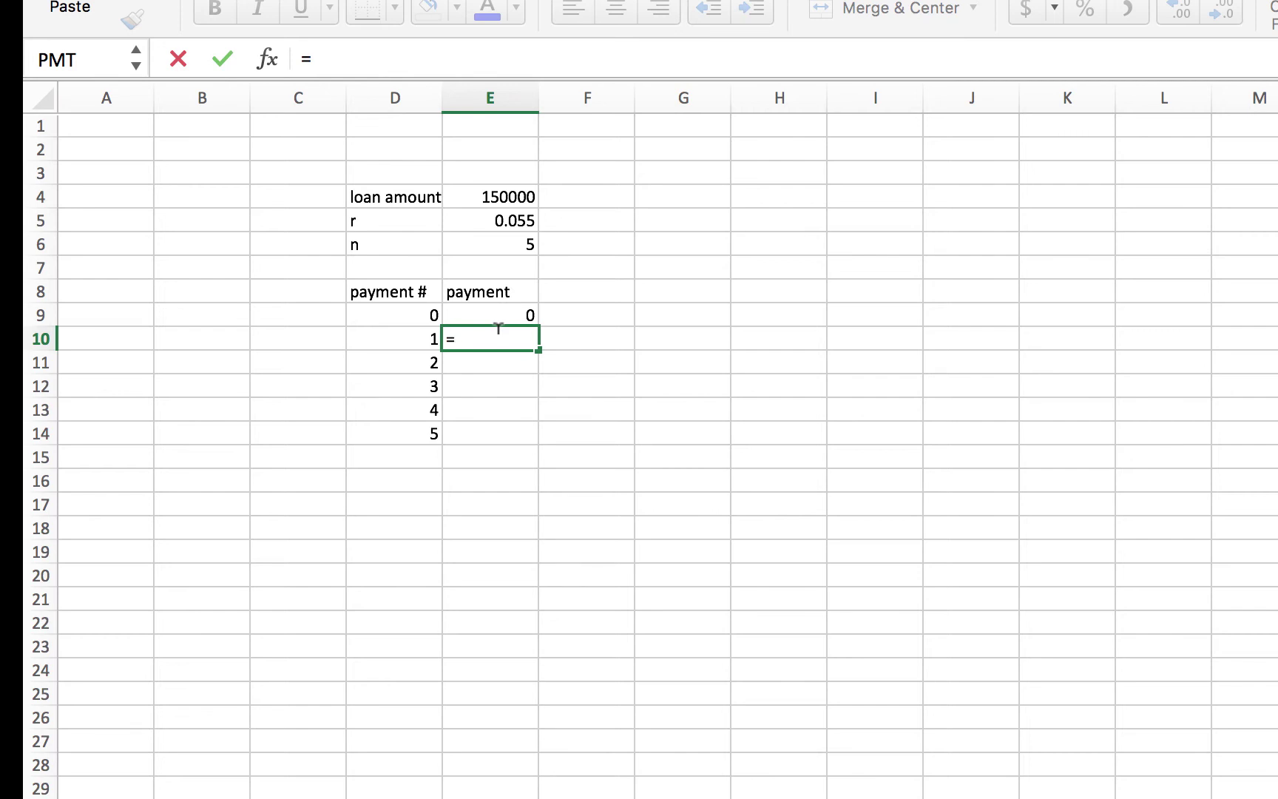
pyautogui.write('pmt(')
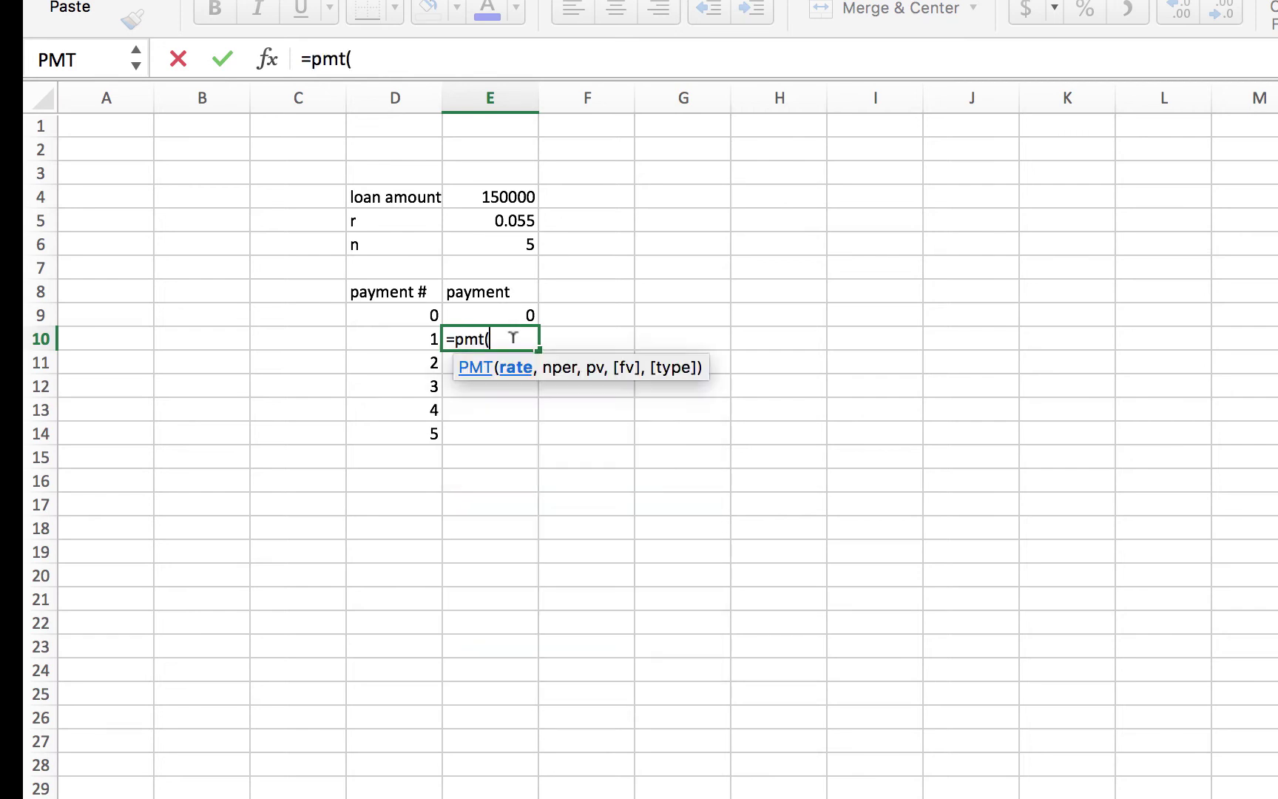
pyautogui.click(505, 219)
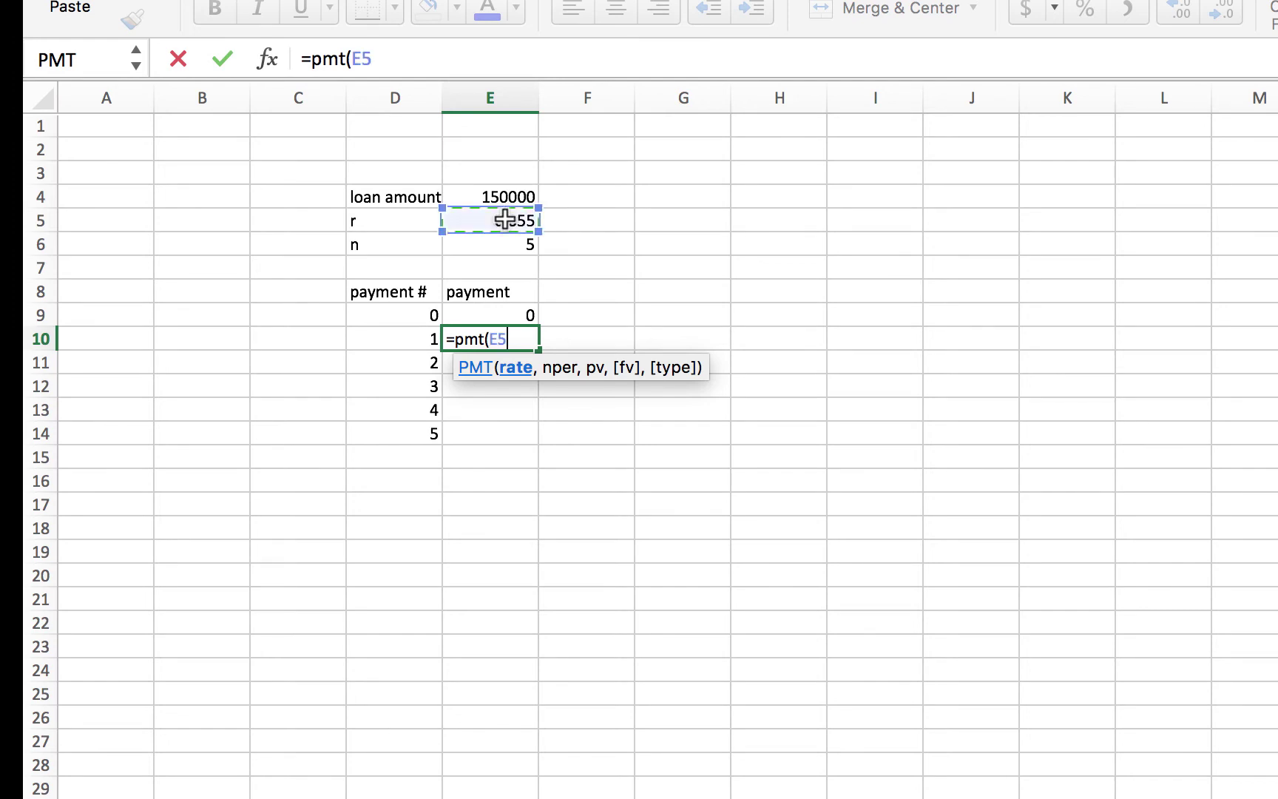
pyautogui.write(',')
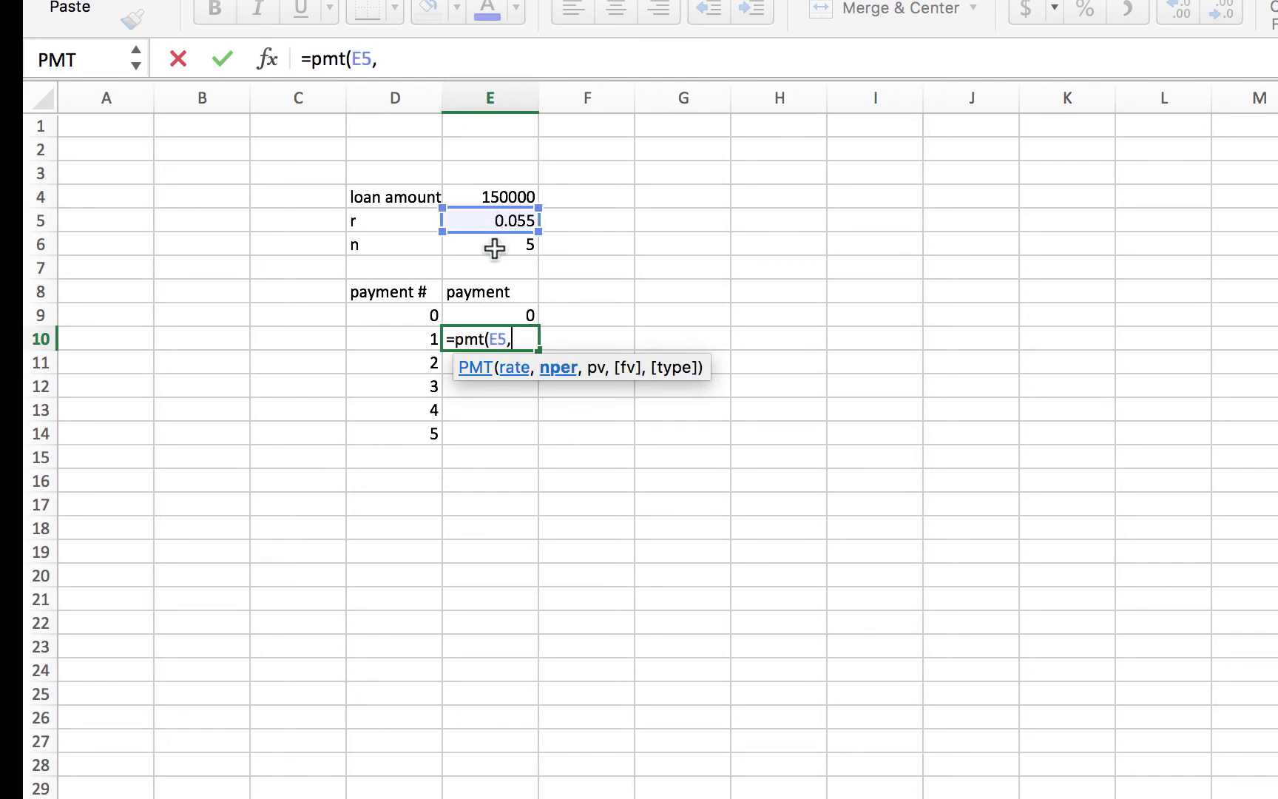
pyautogui.click(495, 248)
pyautogui.write(',')
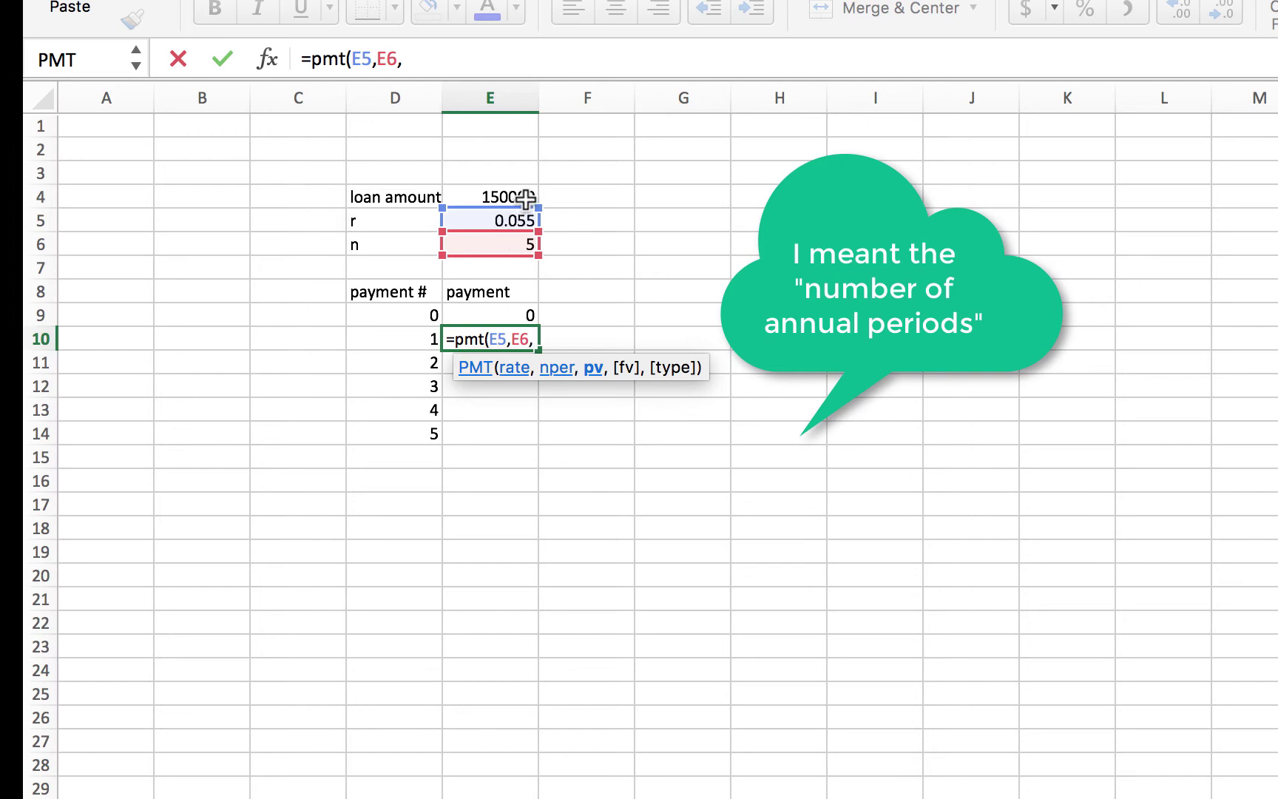
pyautogui.write('-')
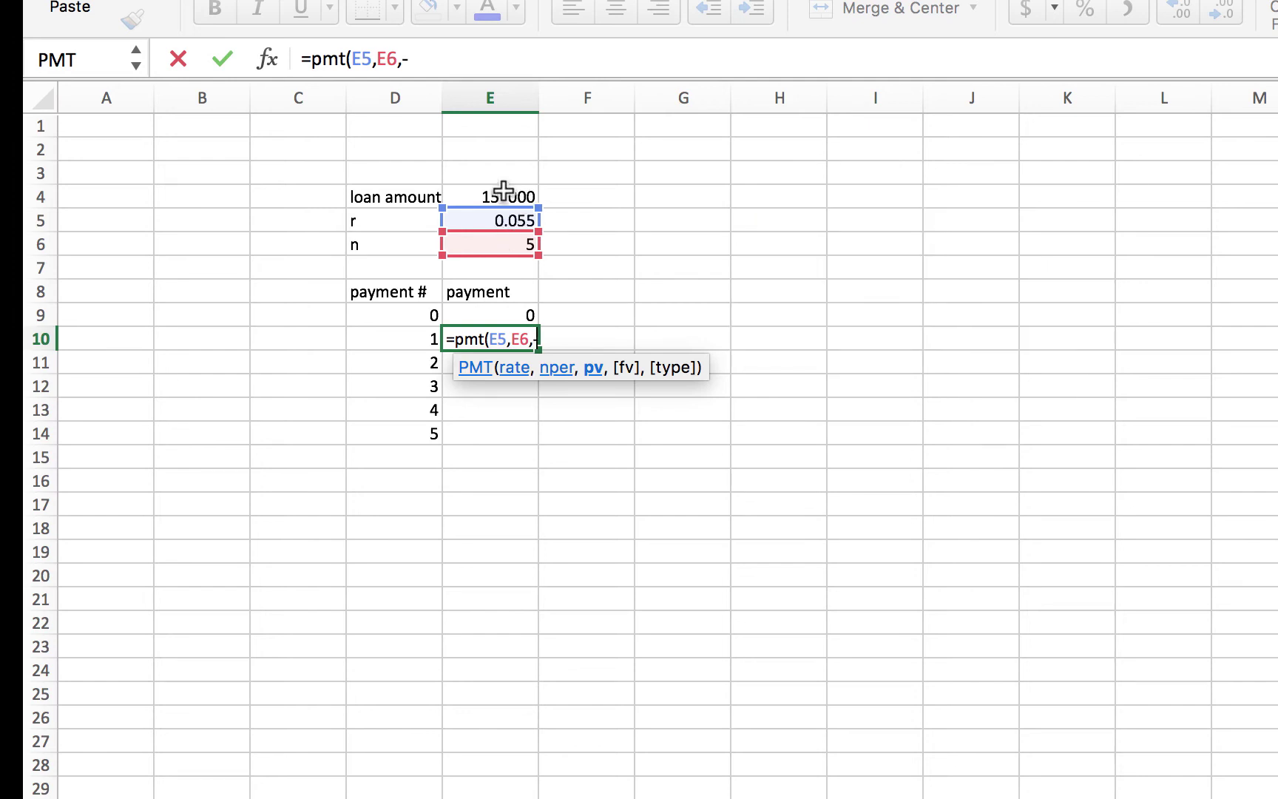
pyautogui.click(503, 193)
pyautogui.press('Return')
# Set E11 to =E$10 and fill that formula down through E14 for the remaining payments.
pyautogui.write('=')
pyautogui.press('Up')
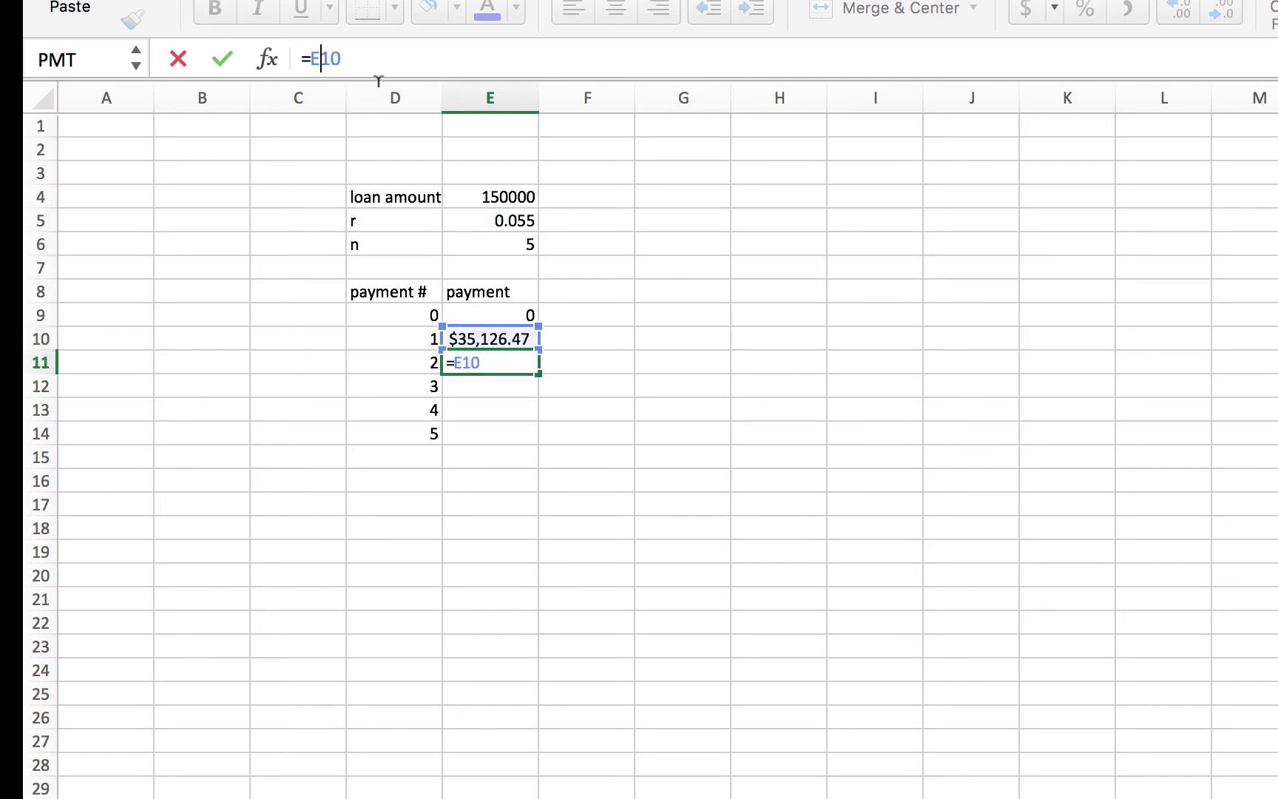
pyautogui.write('$')
pyautogui.press('Return')
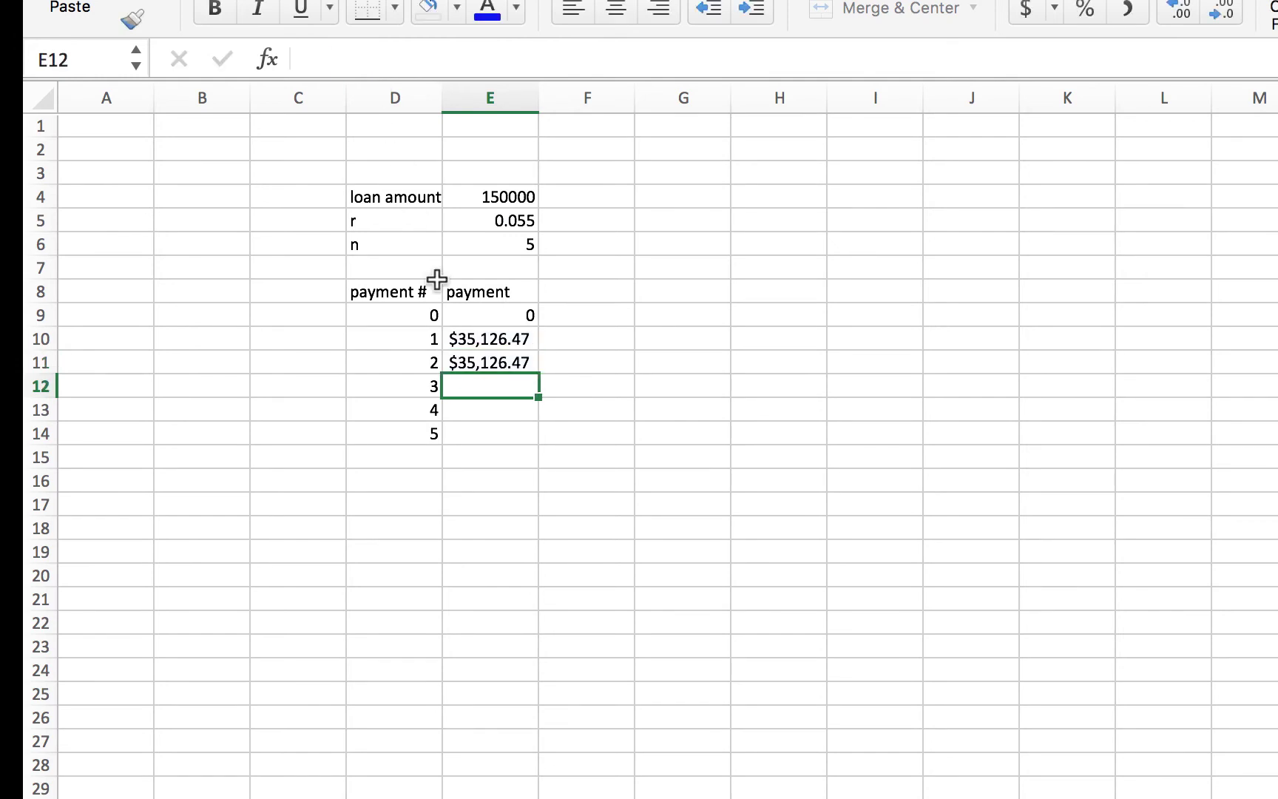
pyautogui.click(507, 361)
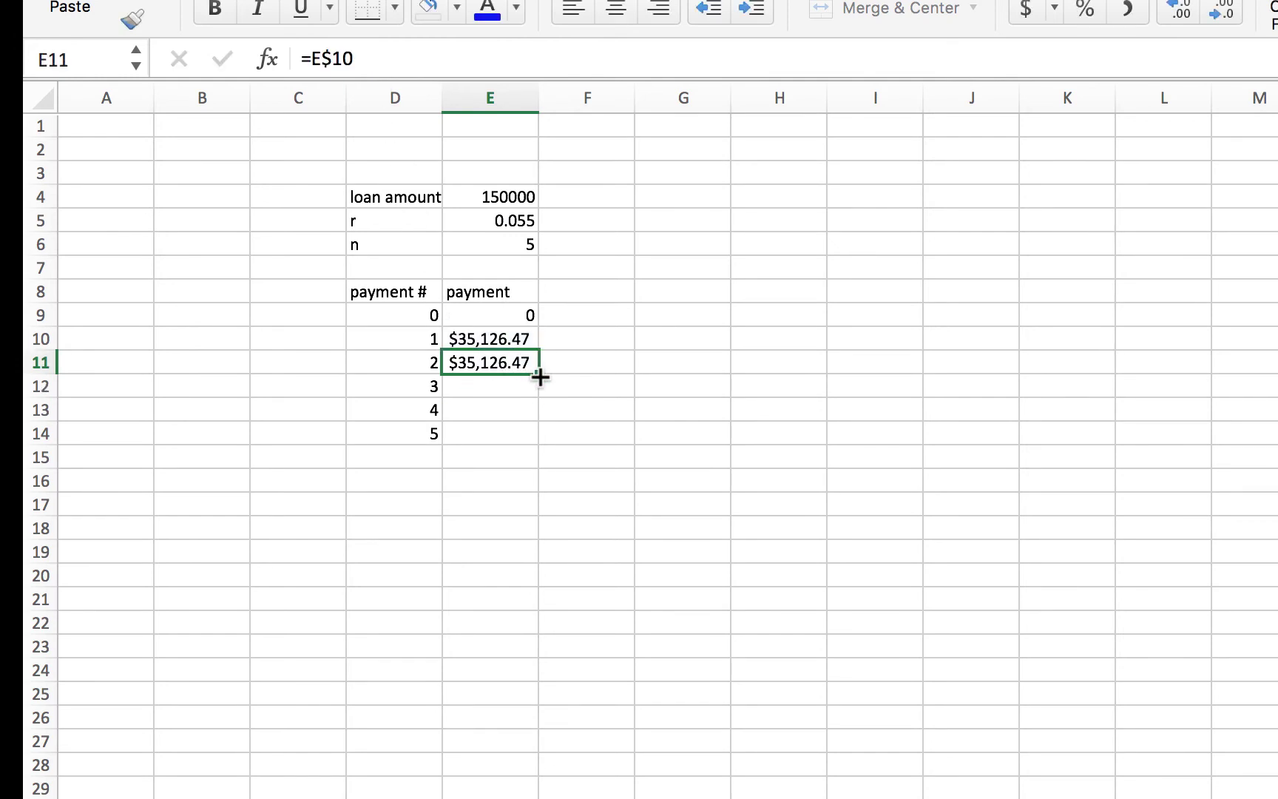
pyautogui.moveTo(540, 377); pyautogui.dragTo(528, 437)
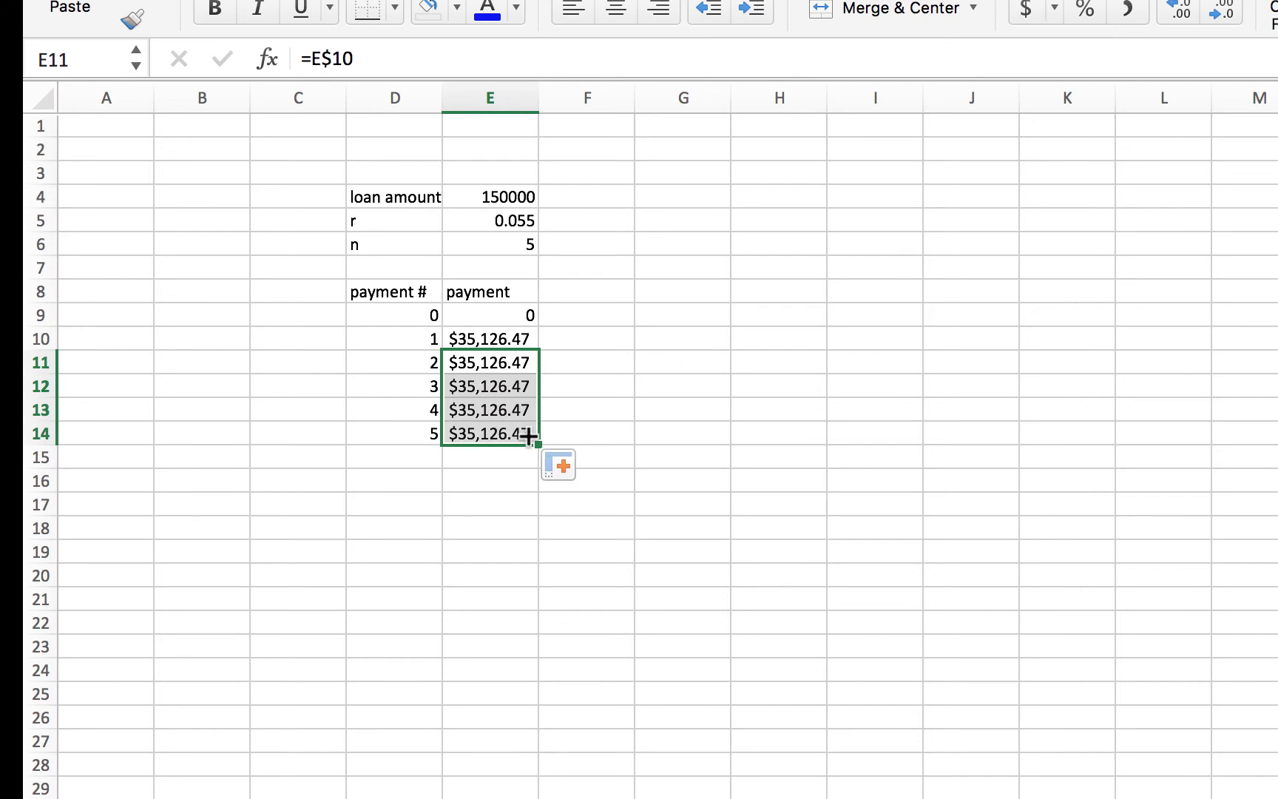
# Add the column headers "interest", "principal" and "balance" in F8 through H8, after the payment header.
pyautogui.click(603, 387)
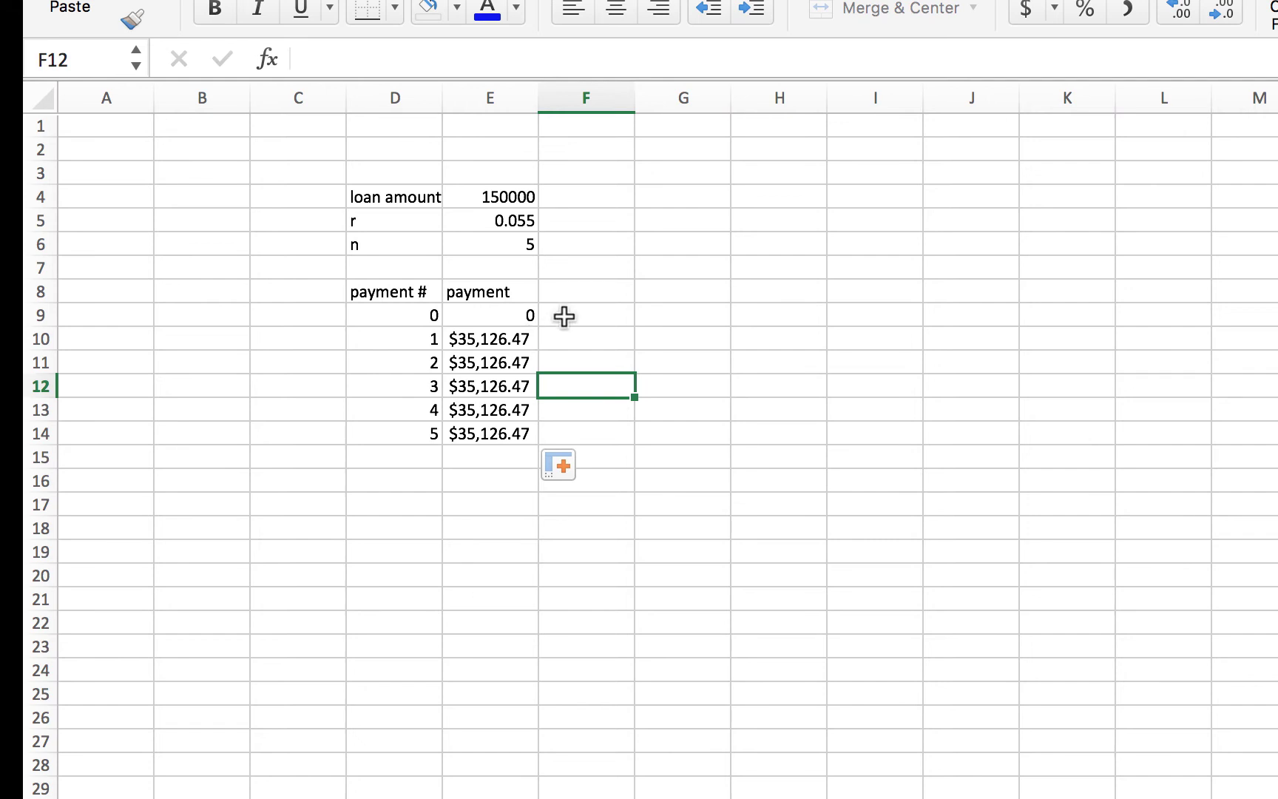
pyautogui.click(597, 295)
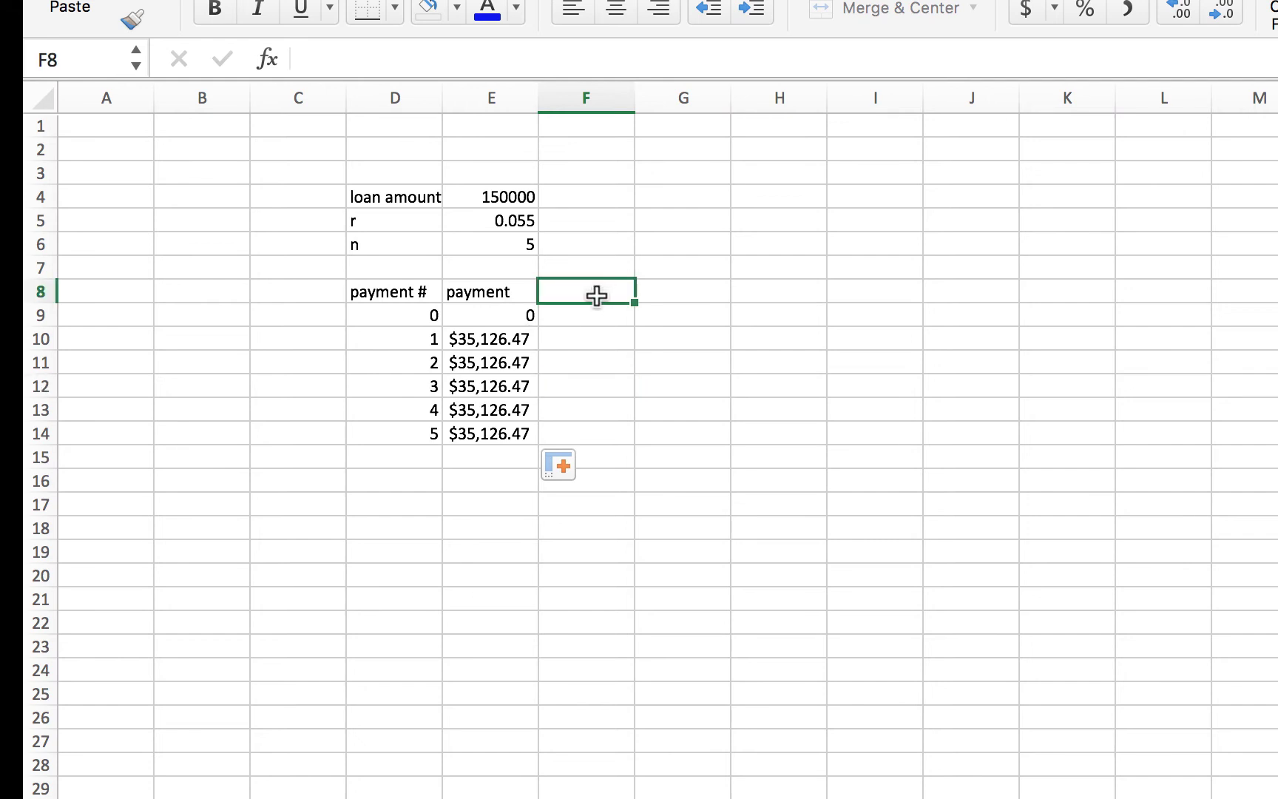
pyautogui.write('interest')
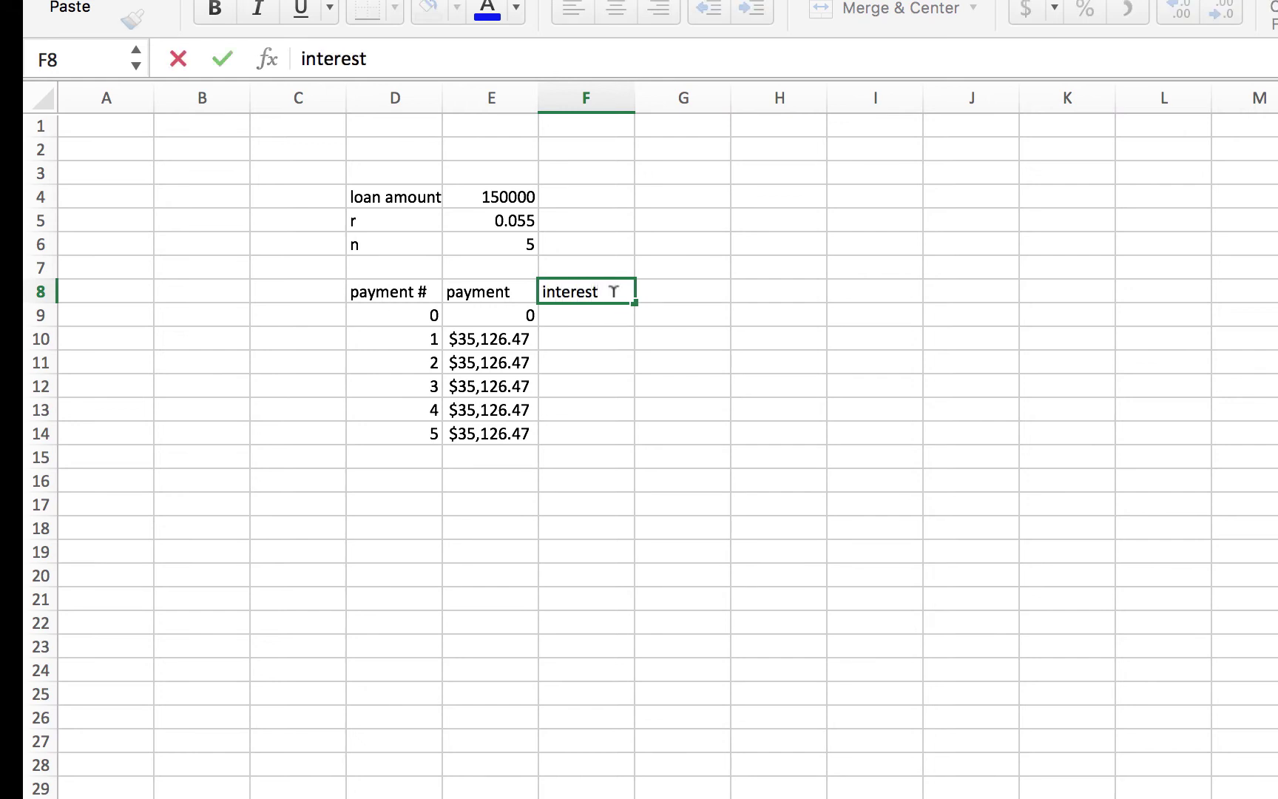
pyautogui.press('Tab')
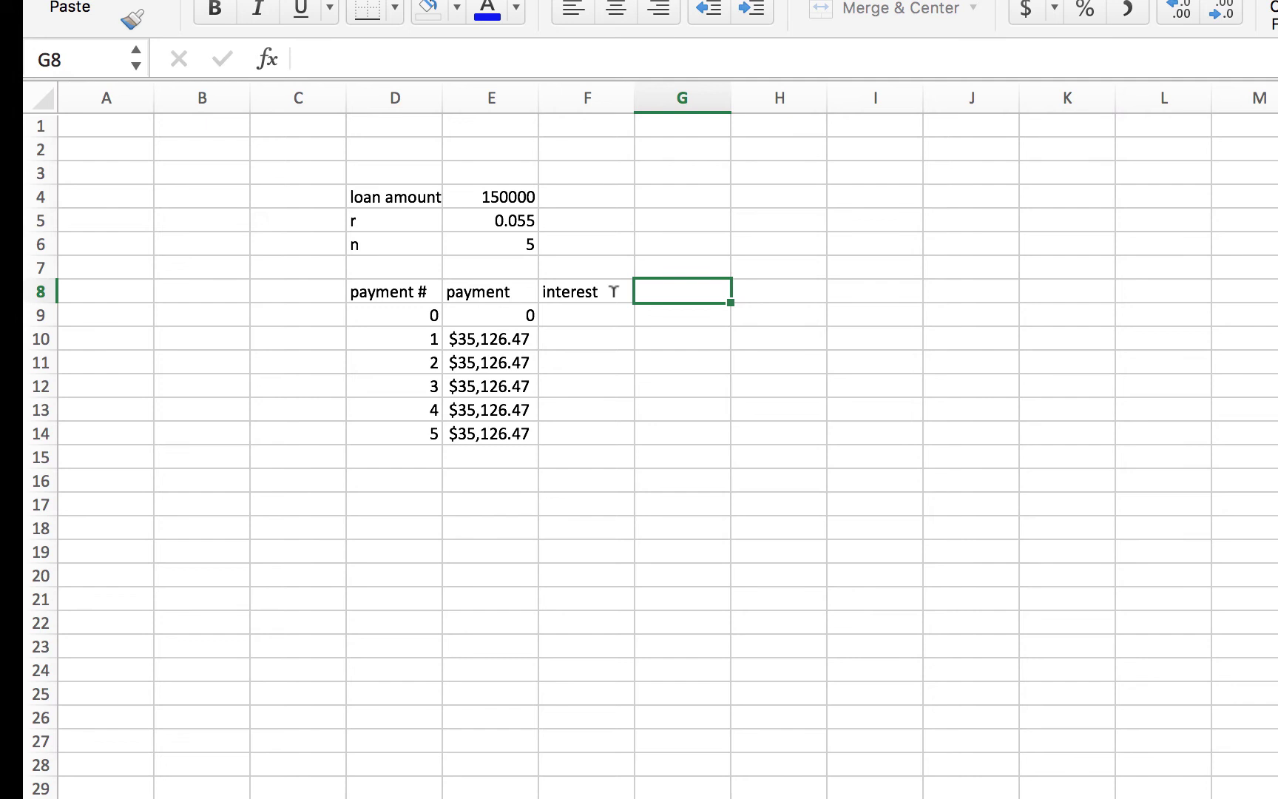
pyautogui.write('princ')
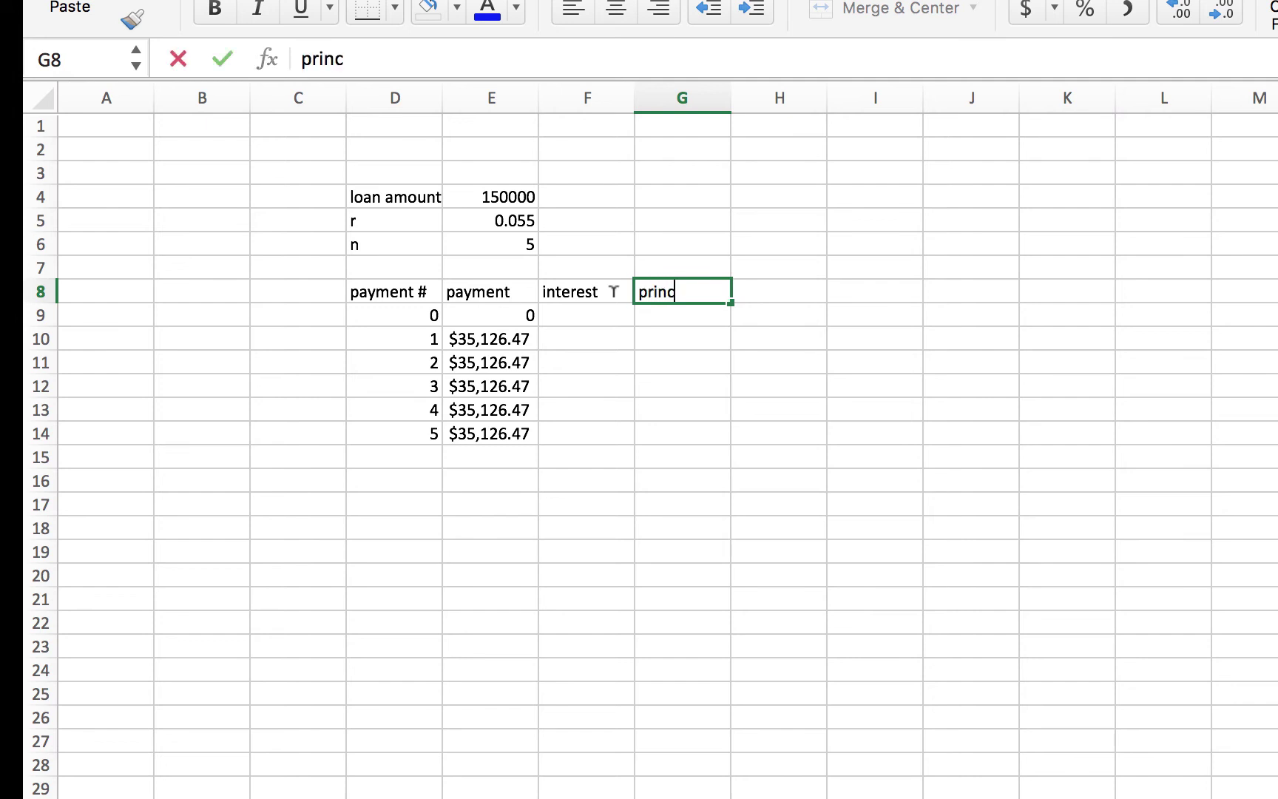
pyautogui.write('ipal')
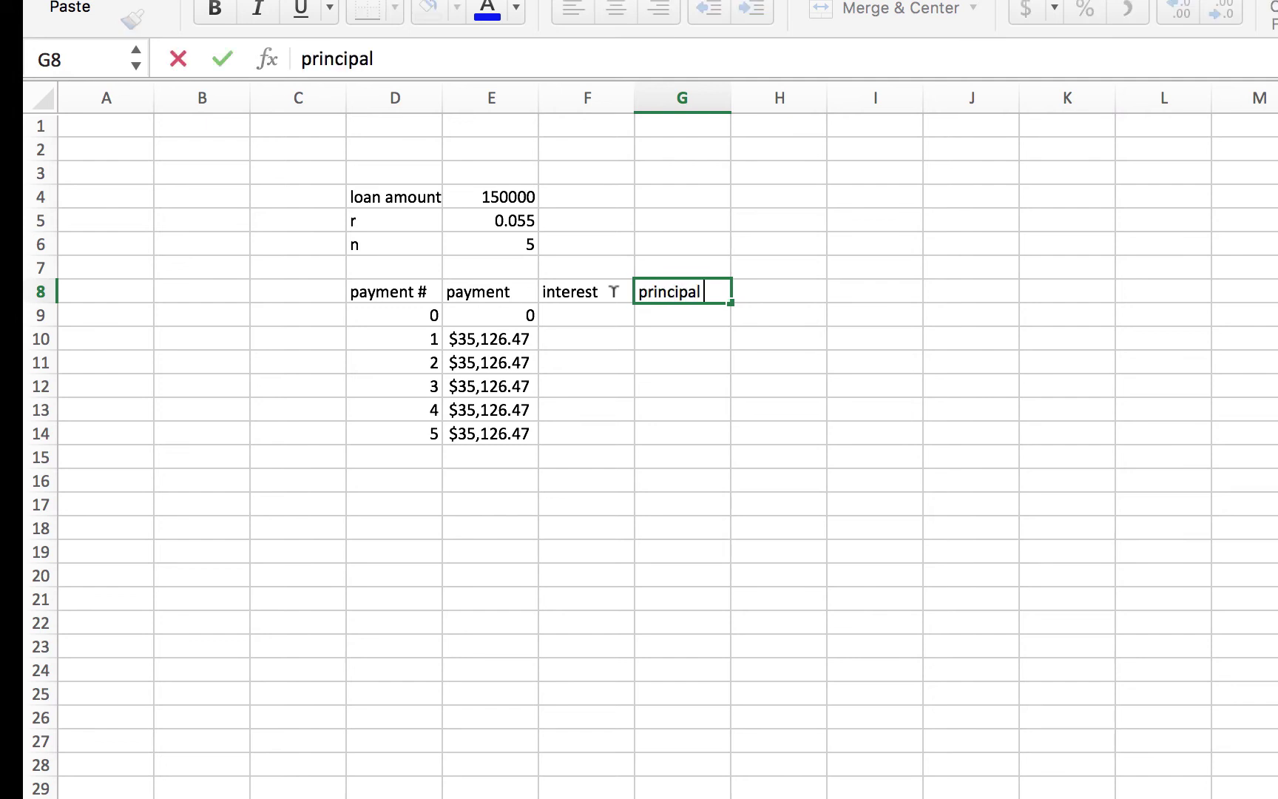
pyautogui.press('Tab')
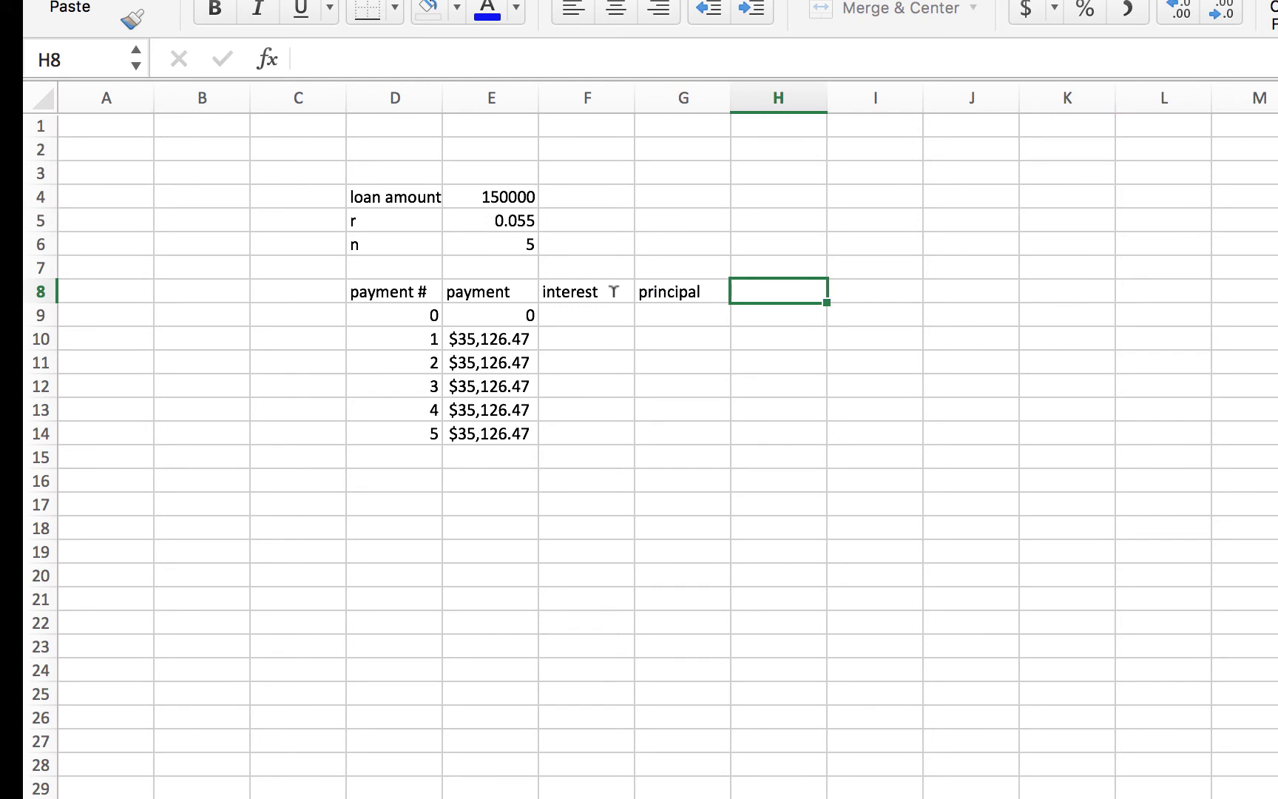
pyautogui.write('balance')
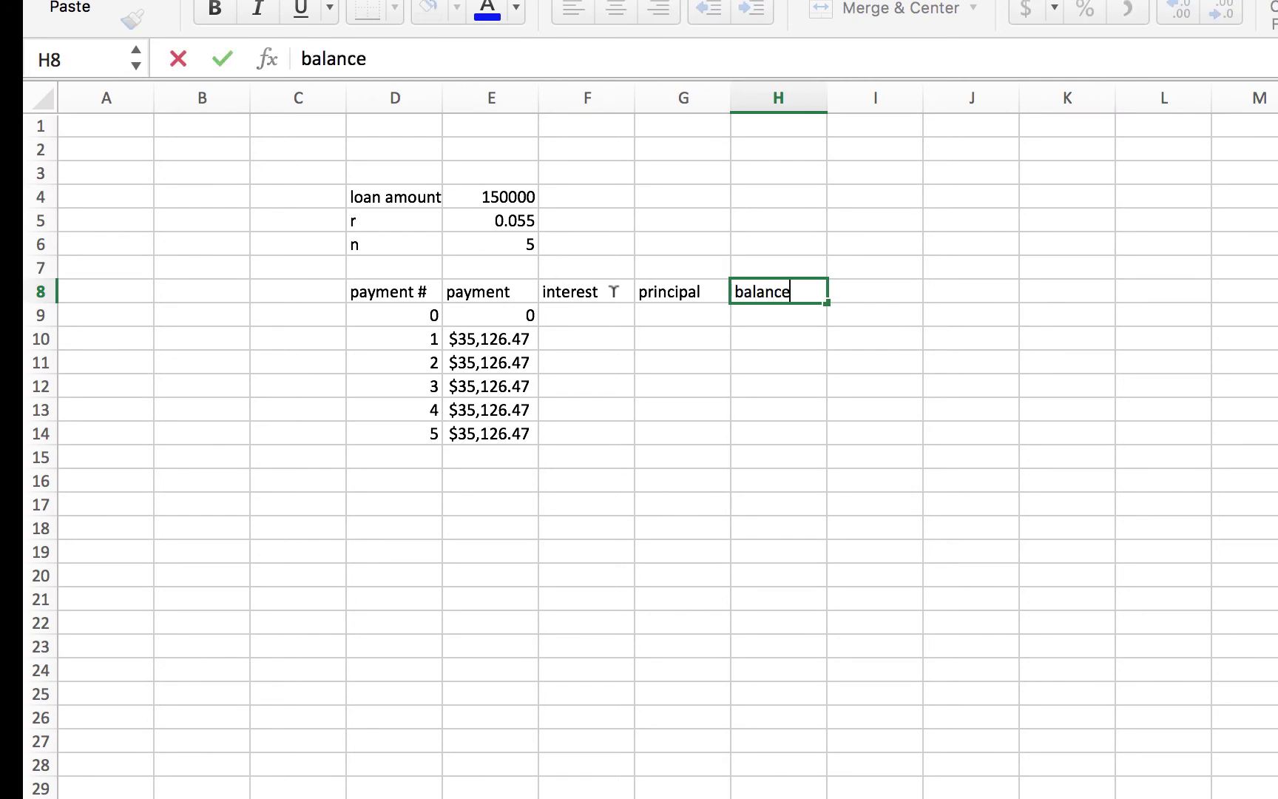
pyautogui.press('Return')
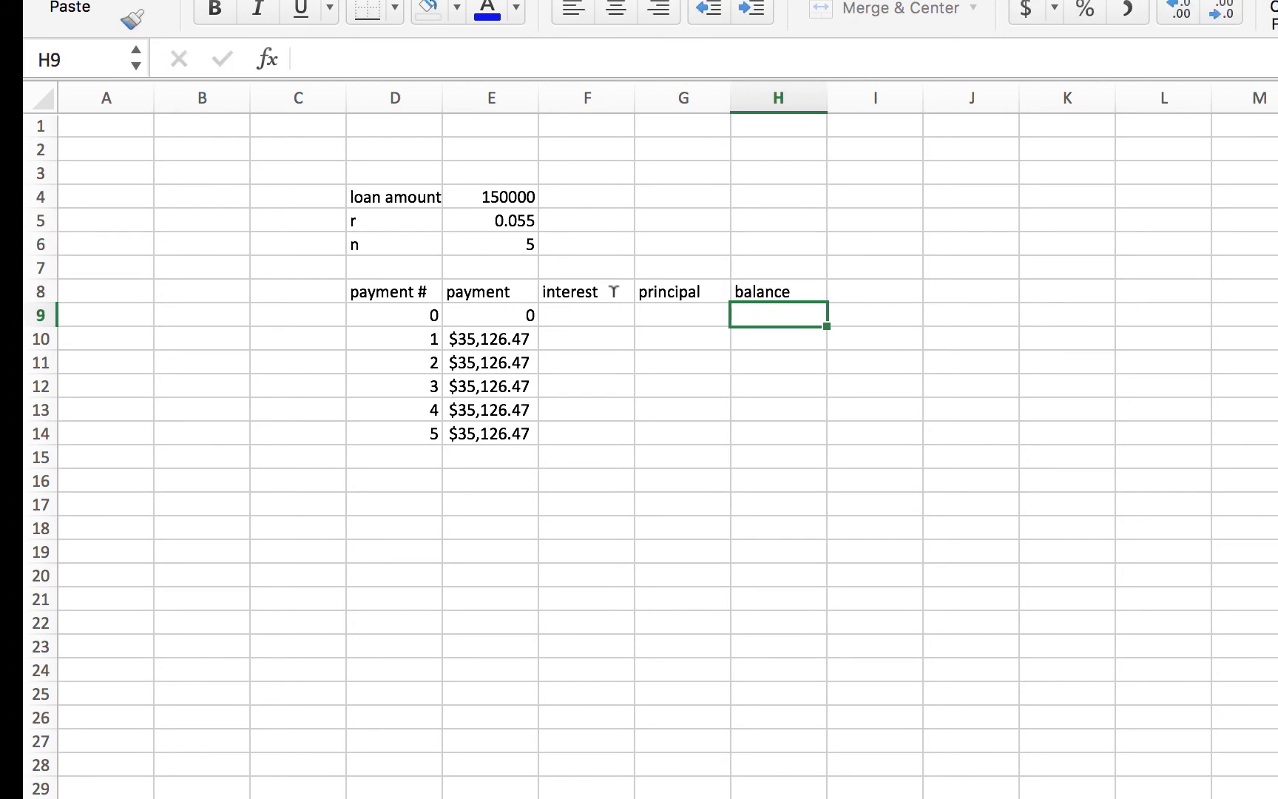
# Complete the period 0 row with 0 interest in F9, 0 principal in G9 and a balance of 150000 in H9.
pyautogui.click(605, 307)
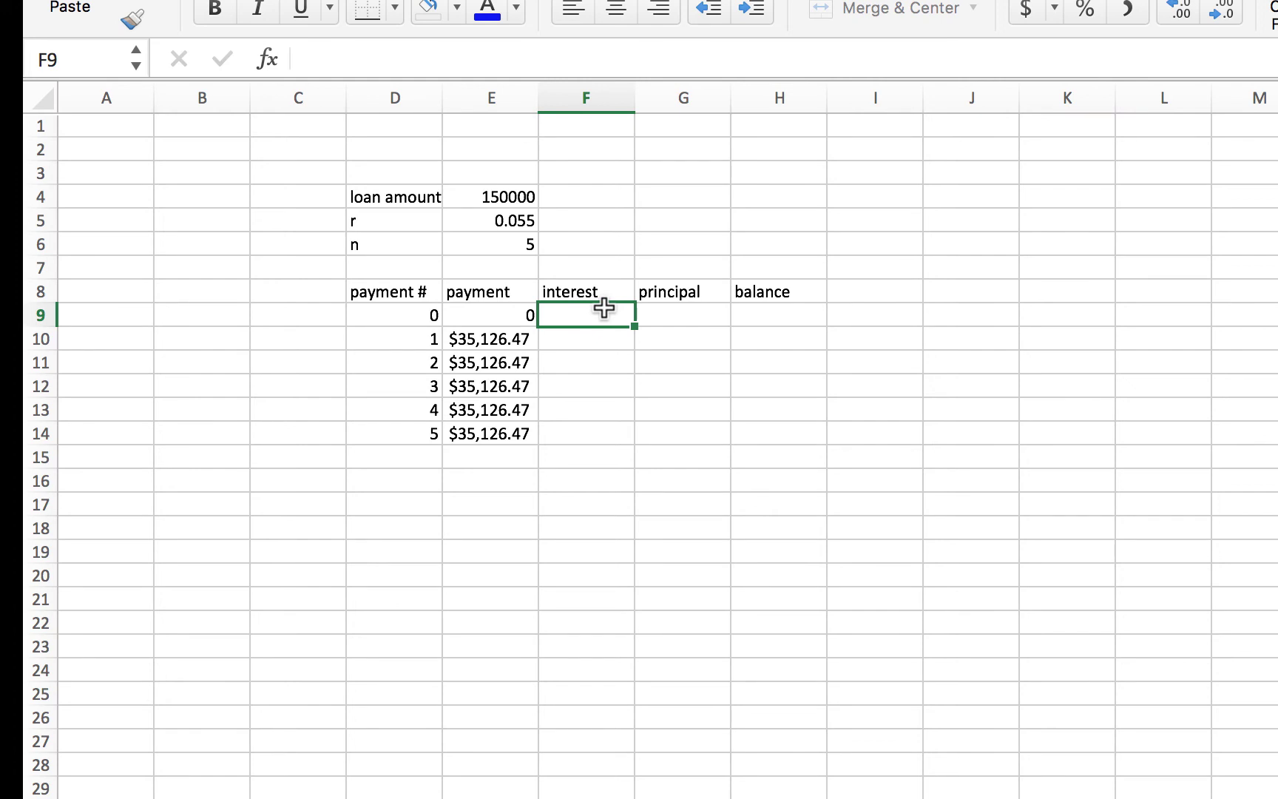
pyautogui.write('0')
pyautogui.press('Tab')
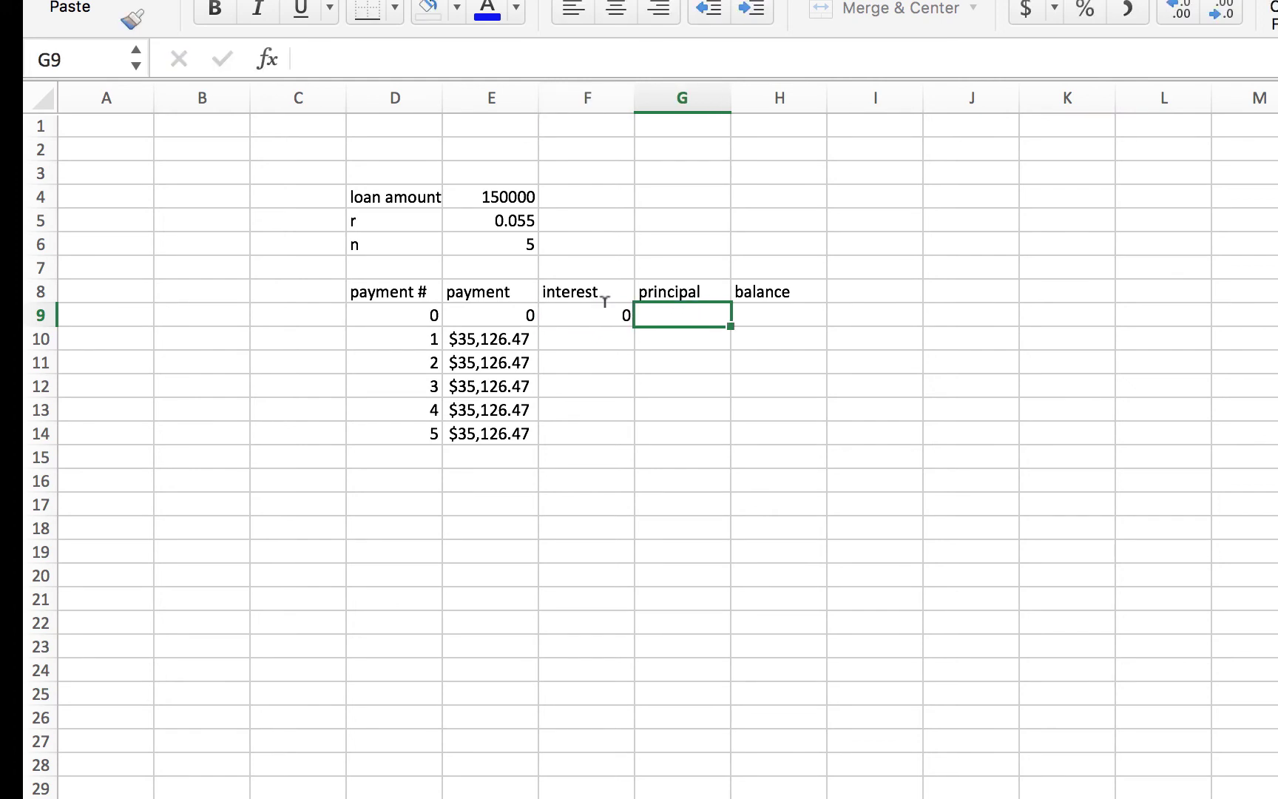
pyautogui.write('0')
pyautogui.press('Tab')
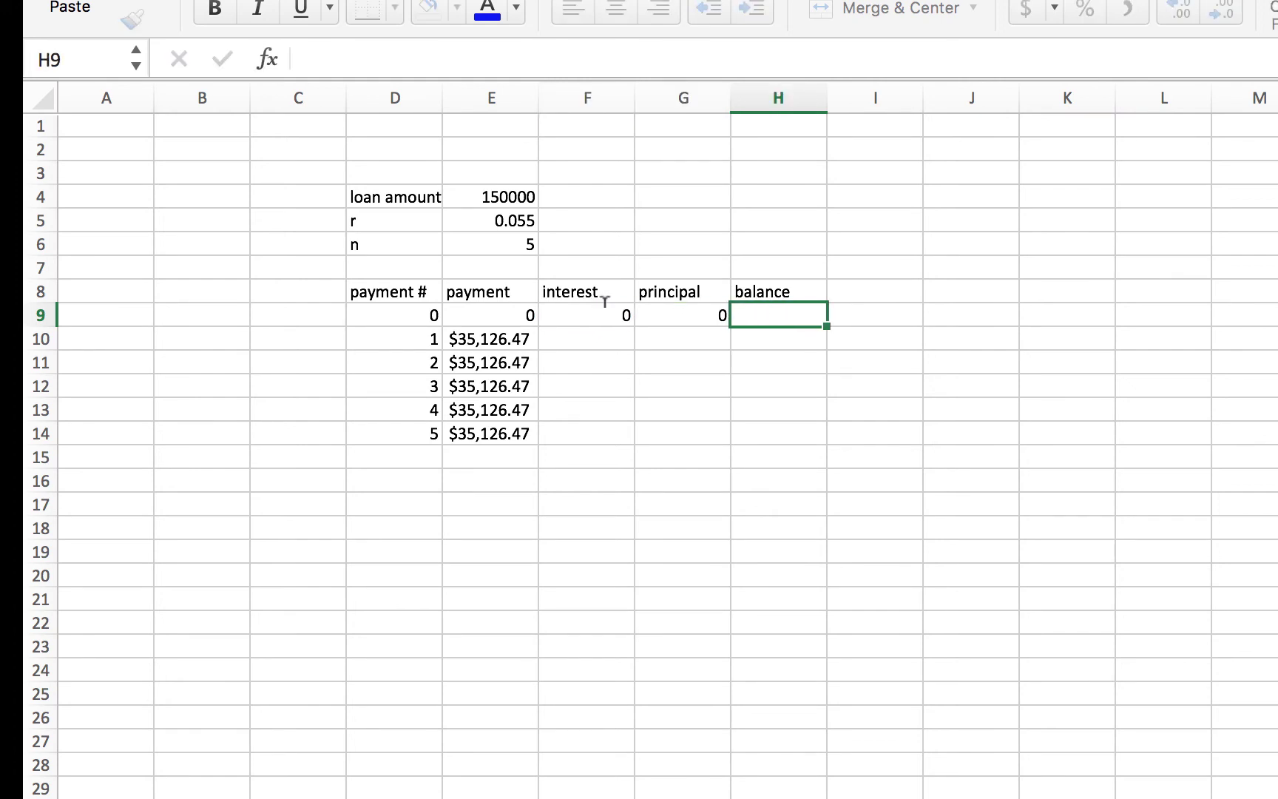
pyautogui.write('150')
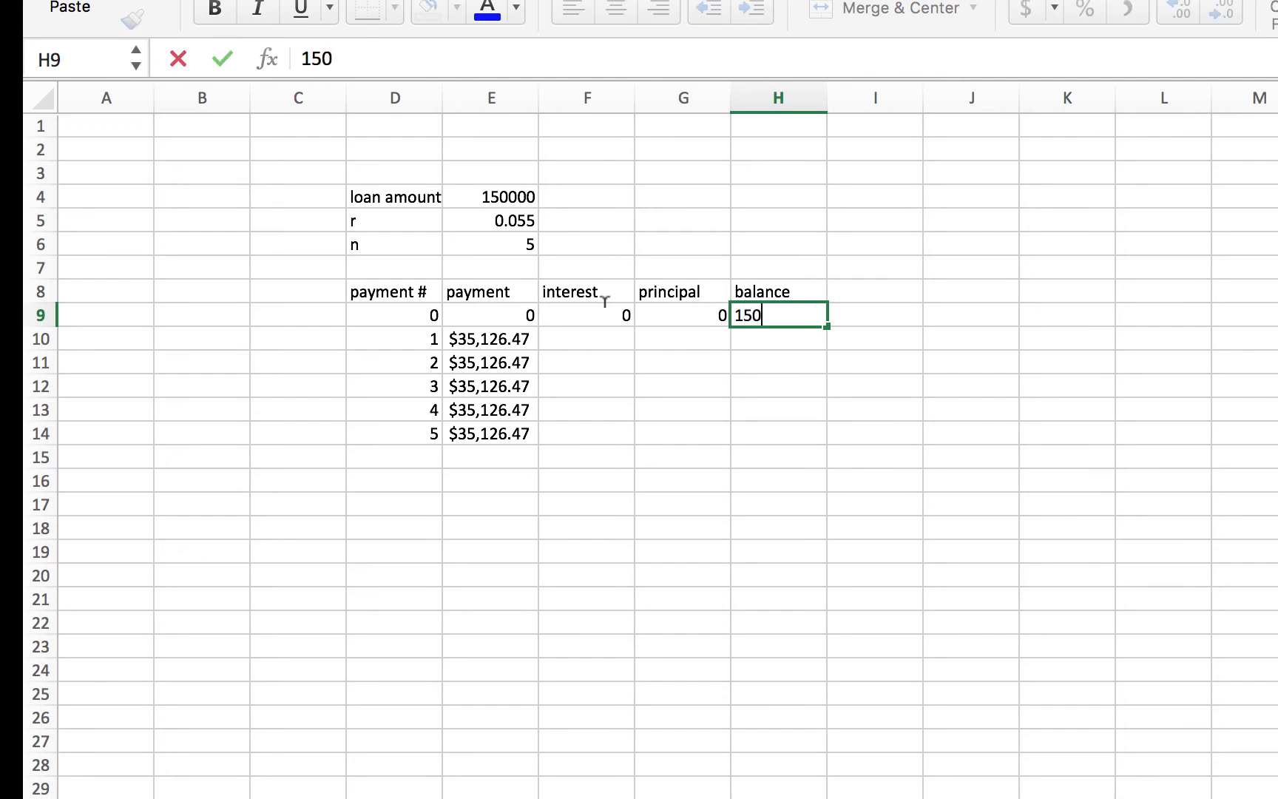
pyautogui.write('000')
pyautogui.press('Return')
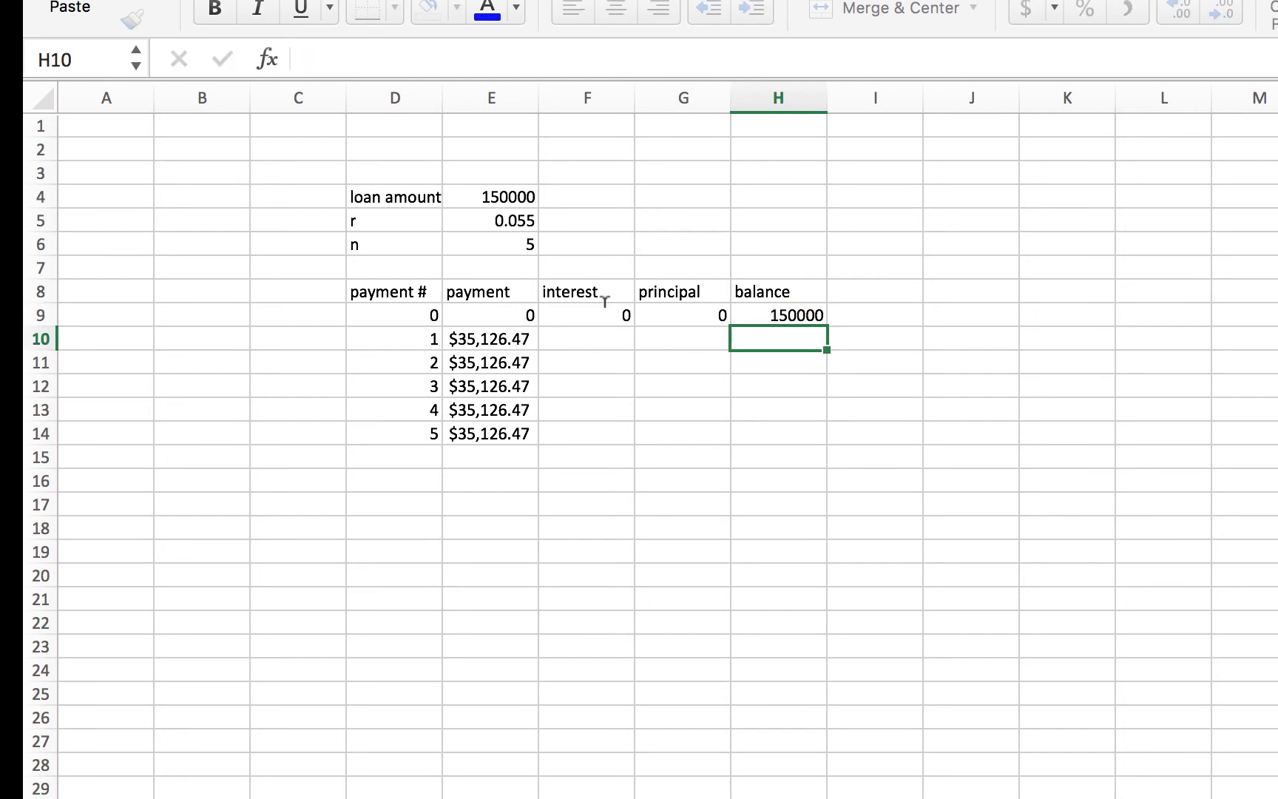
# Calculate the first period's interest in F10 as the prior balance times the rate, =H9*E5.
pyautogui.press('Left')
pyautogui.press('Left')
pyautogui.write('=')
pyautogui.click(814, 315)
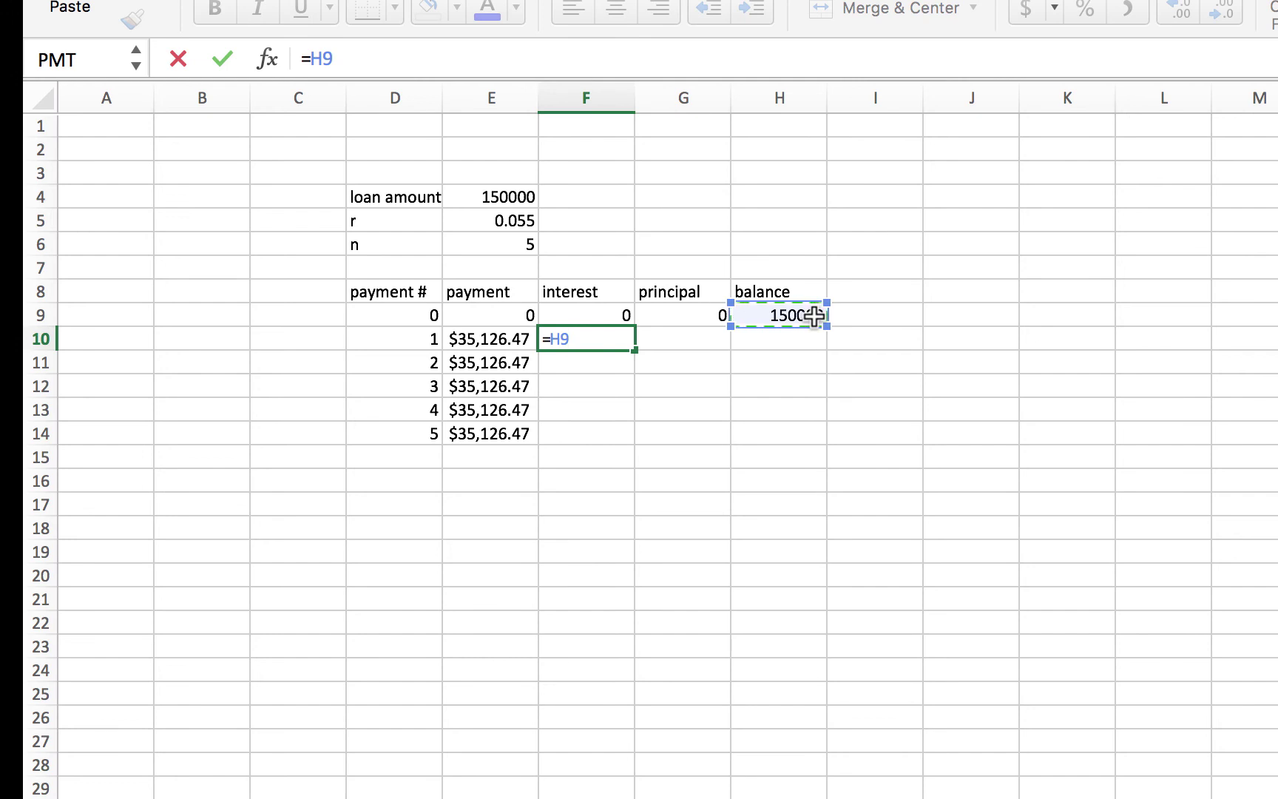
pyautogui.write('*')
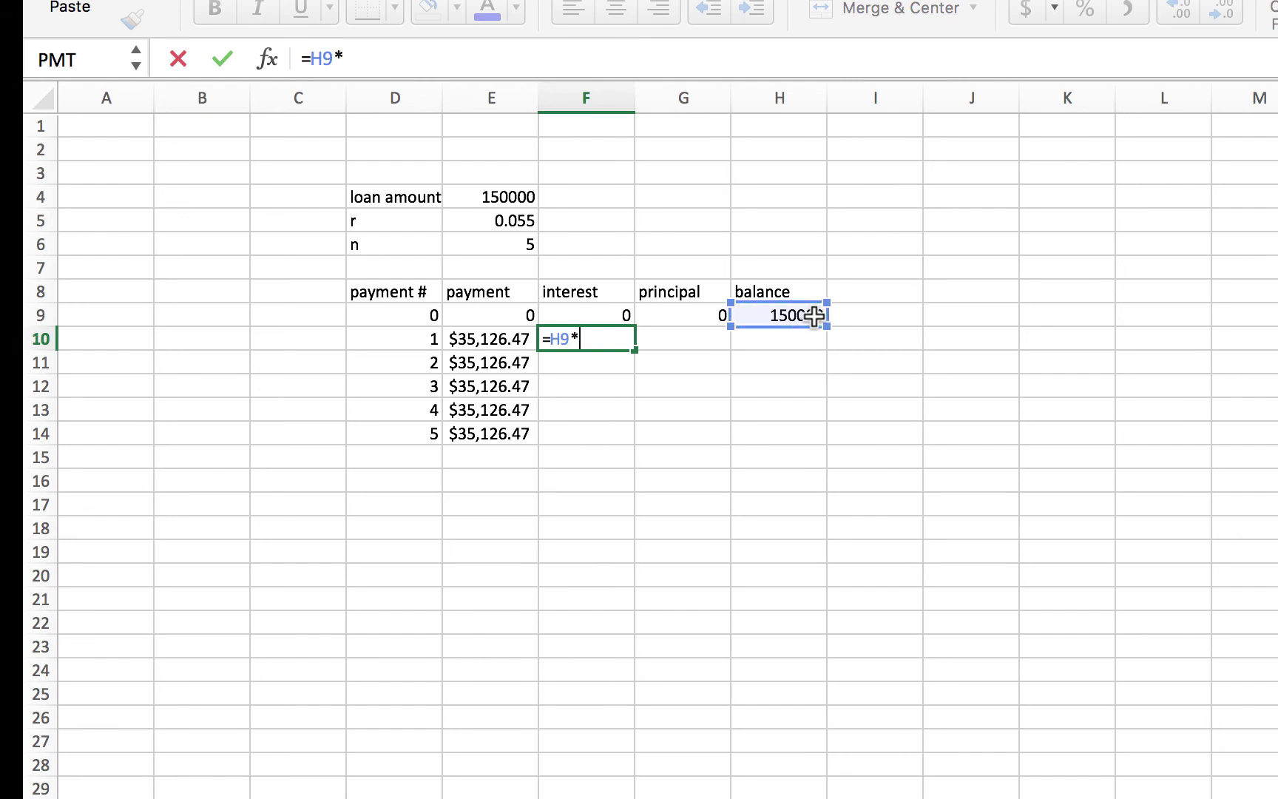
pyautogui.click(514, 222)
pyautogui.press('Return')
# Make the rate reference in F10 absolute so the interest formula reads =H9*$E$5.
pyautogui.press('Up')
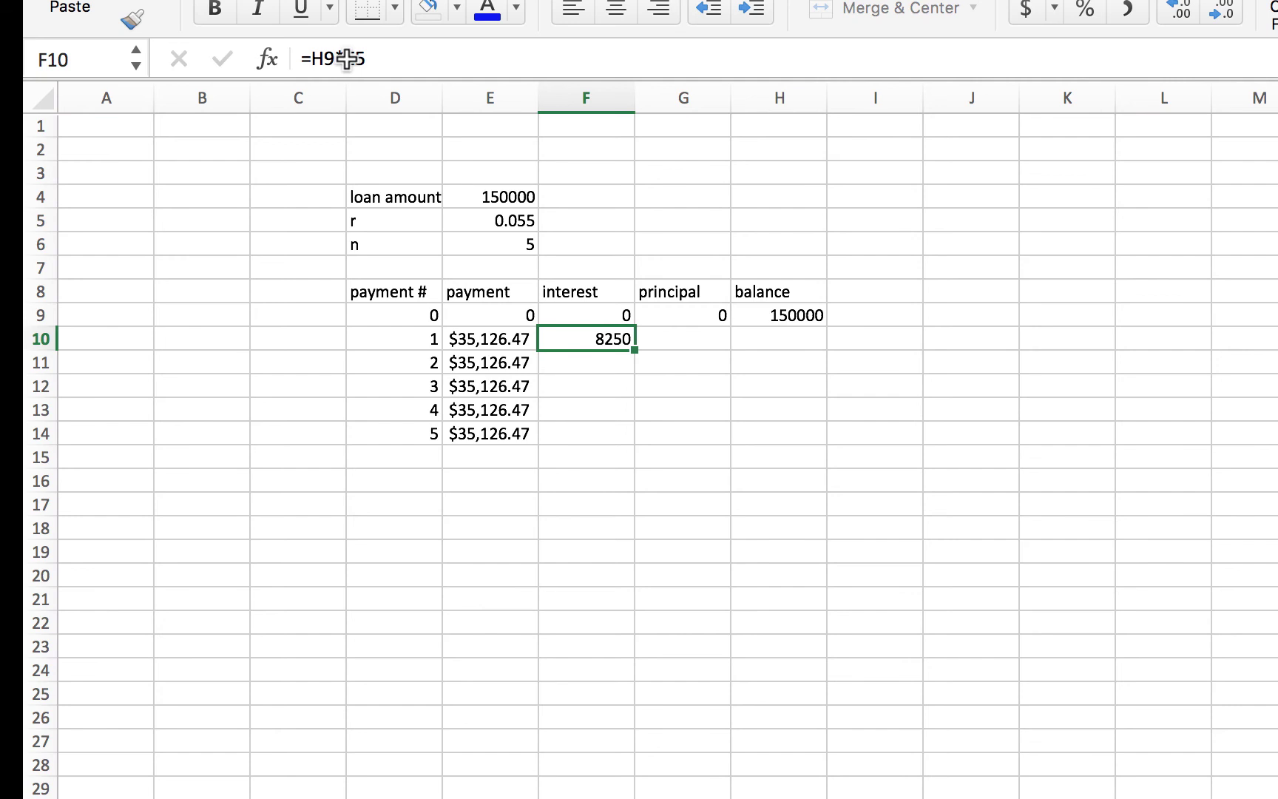
pyautogui.press('F2')
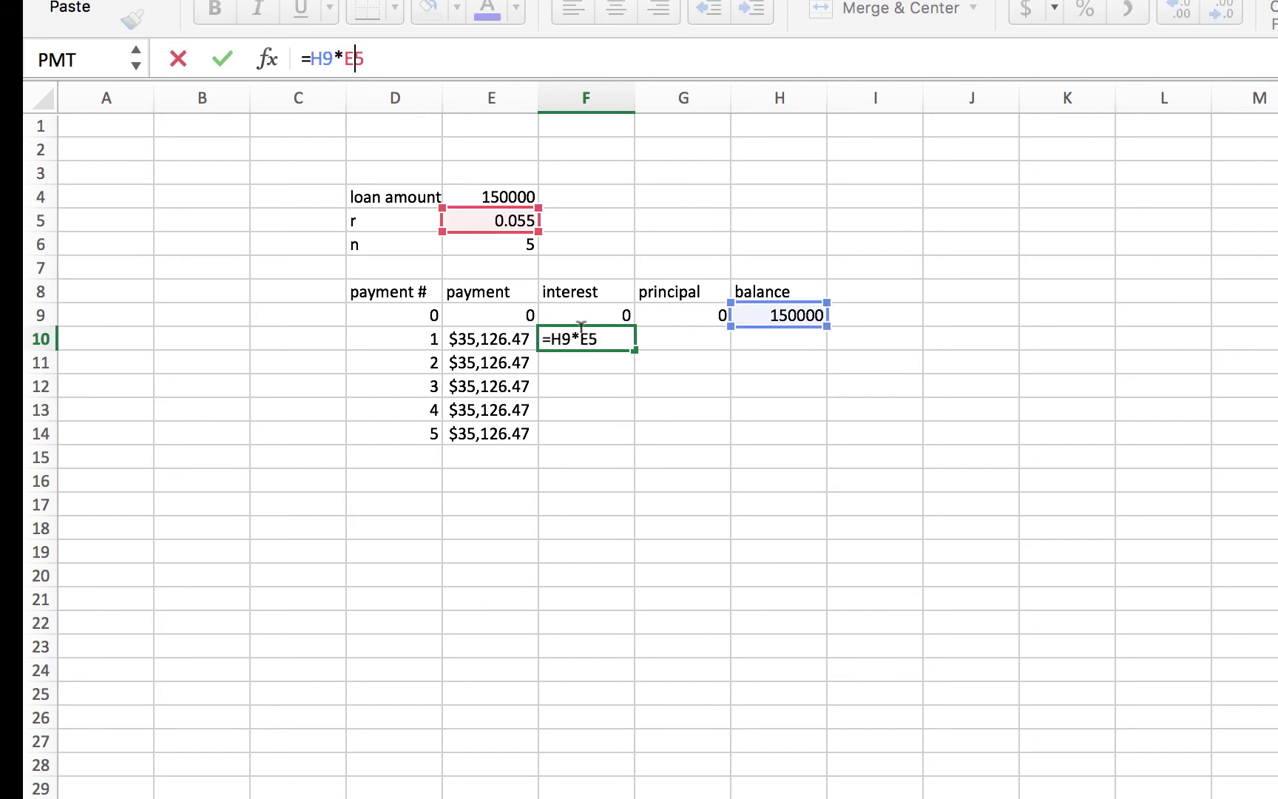
pyautogui.press('Left')
pyautogui.press('Left')
pyautogui.write('$')
pyautogui.press('Right')
pyautogui.write('$')
pyautogui.press('Return')
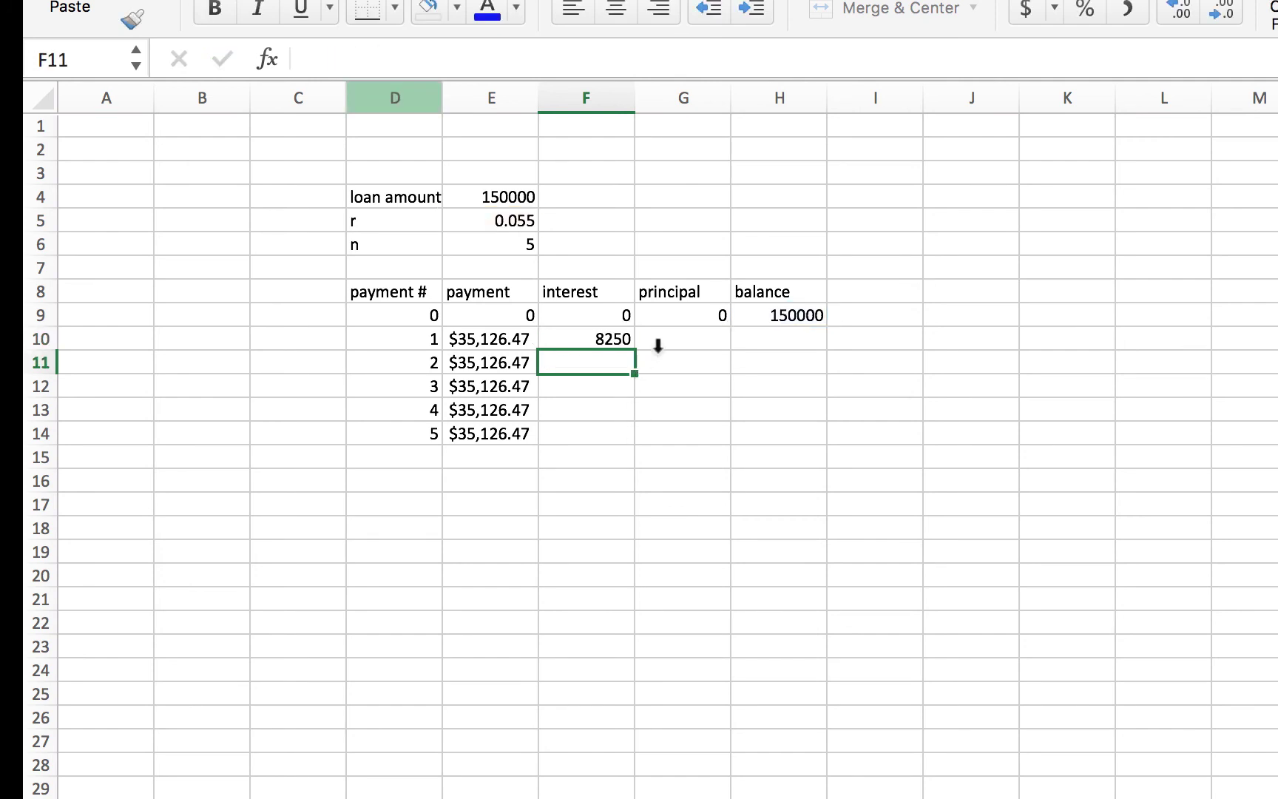
# Fill the interest formula from F10 down through F14.
pyautogui.press('Up')
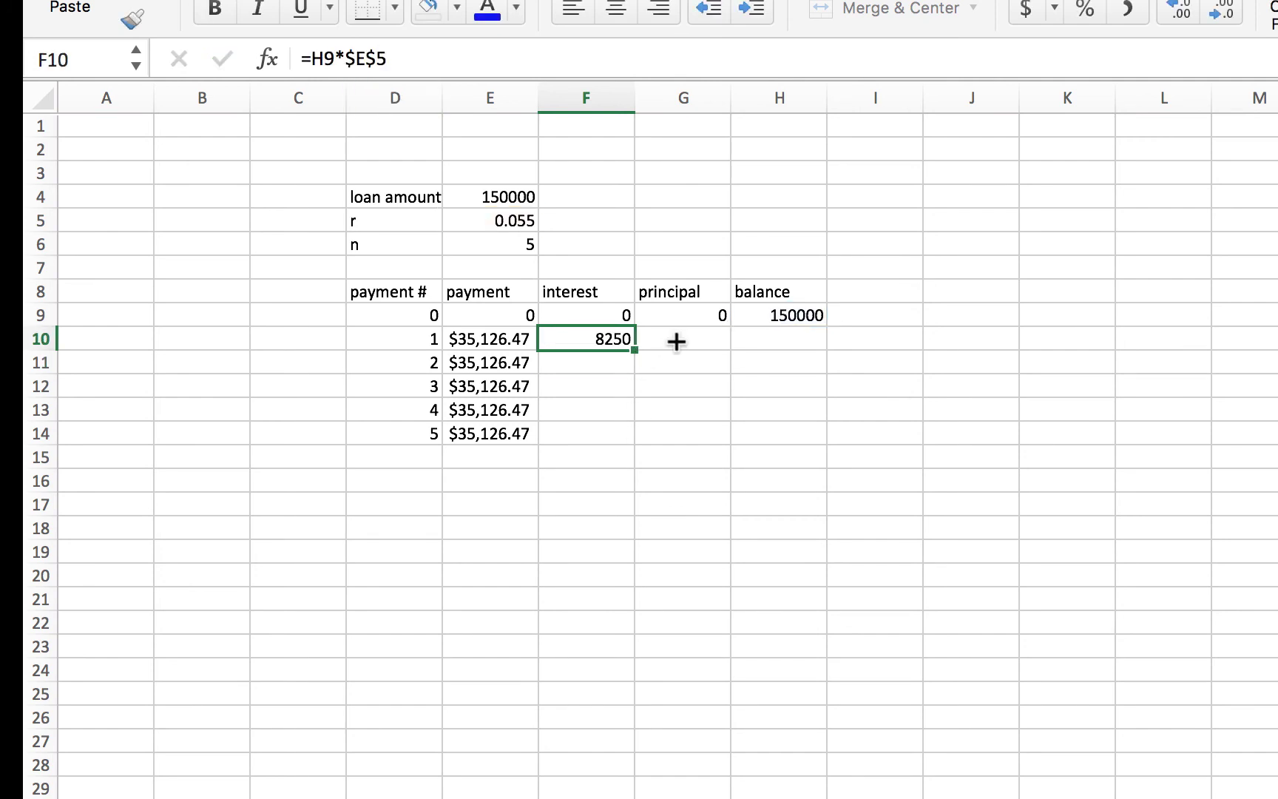
pyautogui.hotkey('shift', 'Down')
pyautogui.hotkey('shift', 'Down')
pyautogui.hotkey('shift', 'Down')
pyautogui.hotkey('shift', 'Down')
pyautogui.hotkey('ctrl', 'd')
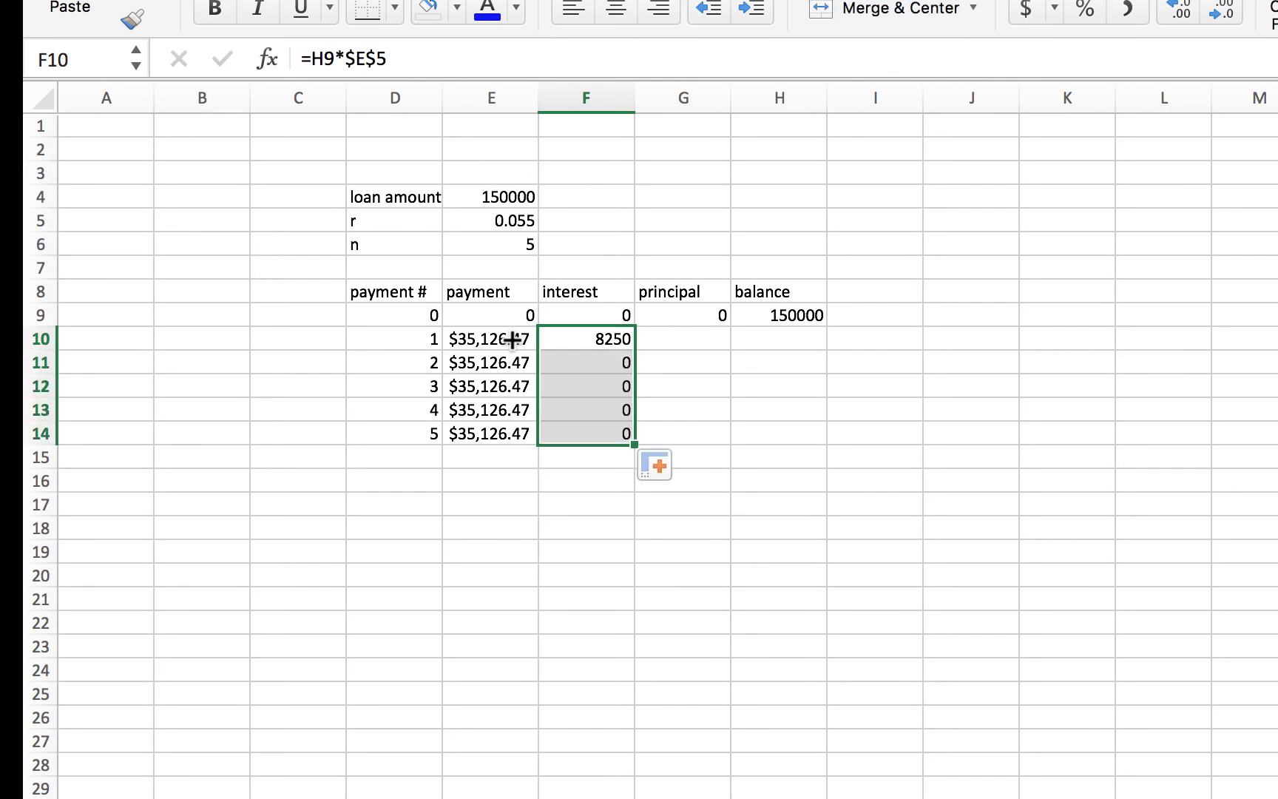
# Calculate the principal portion in G10 as payment minus interest, =E10-F10, and fill it down through G14.
pyautogui.press('Right')
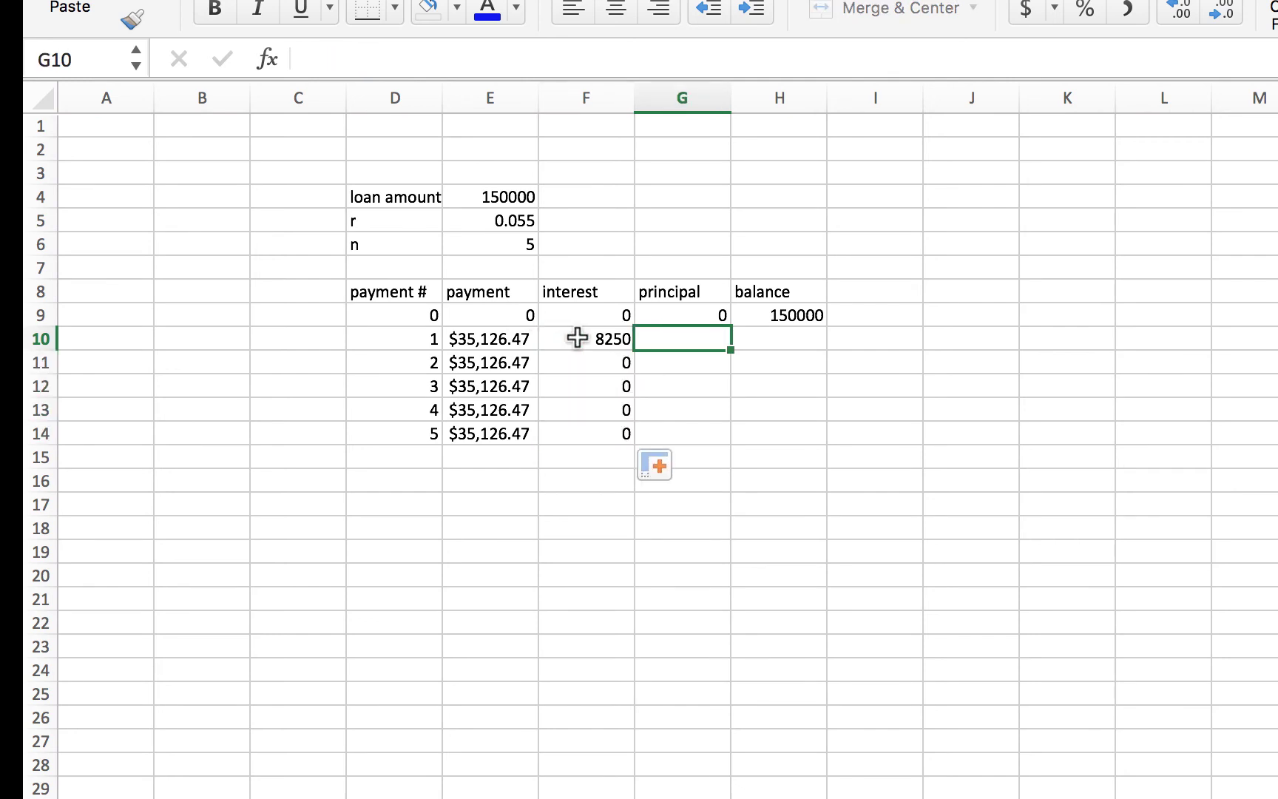
pyautogui.write('=')
pyautogui.press('Left')
pyautogui.press('Left')
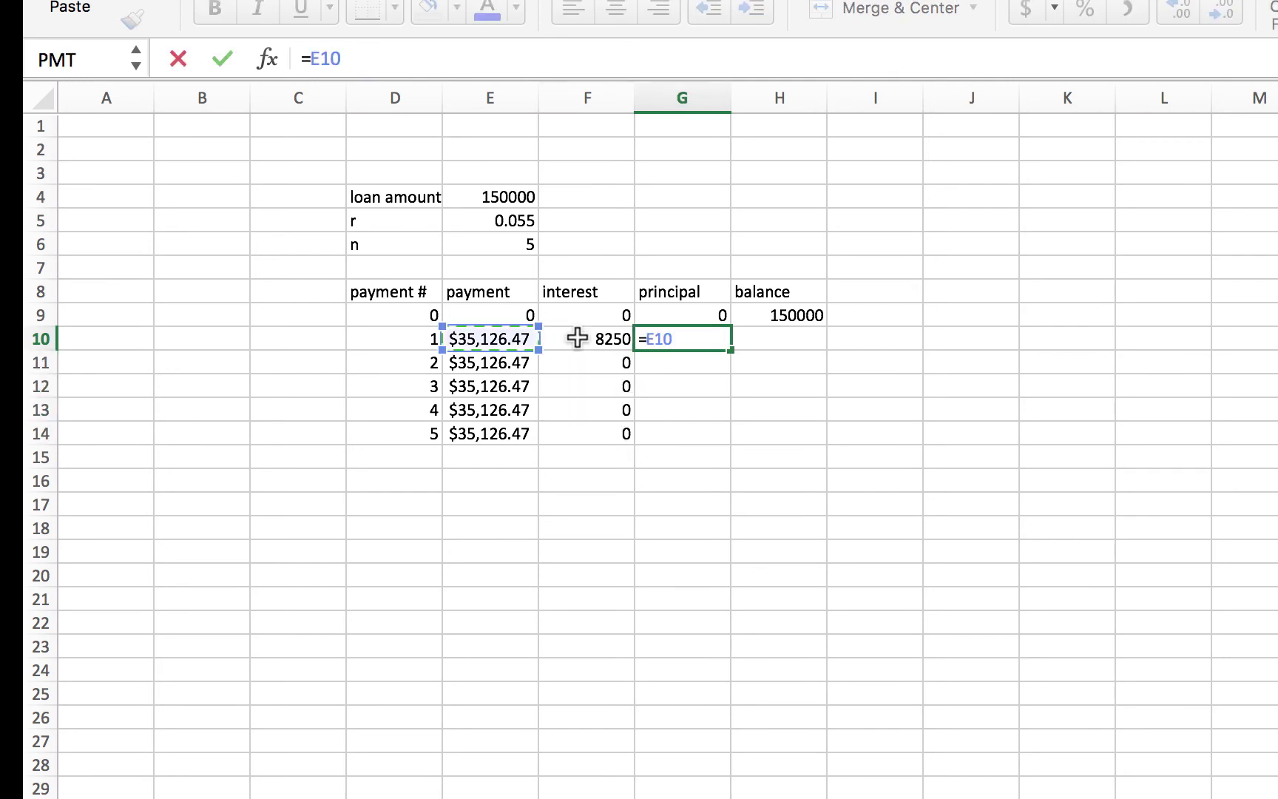
pyautogui.write('-')
pyautogui.press('Left')
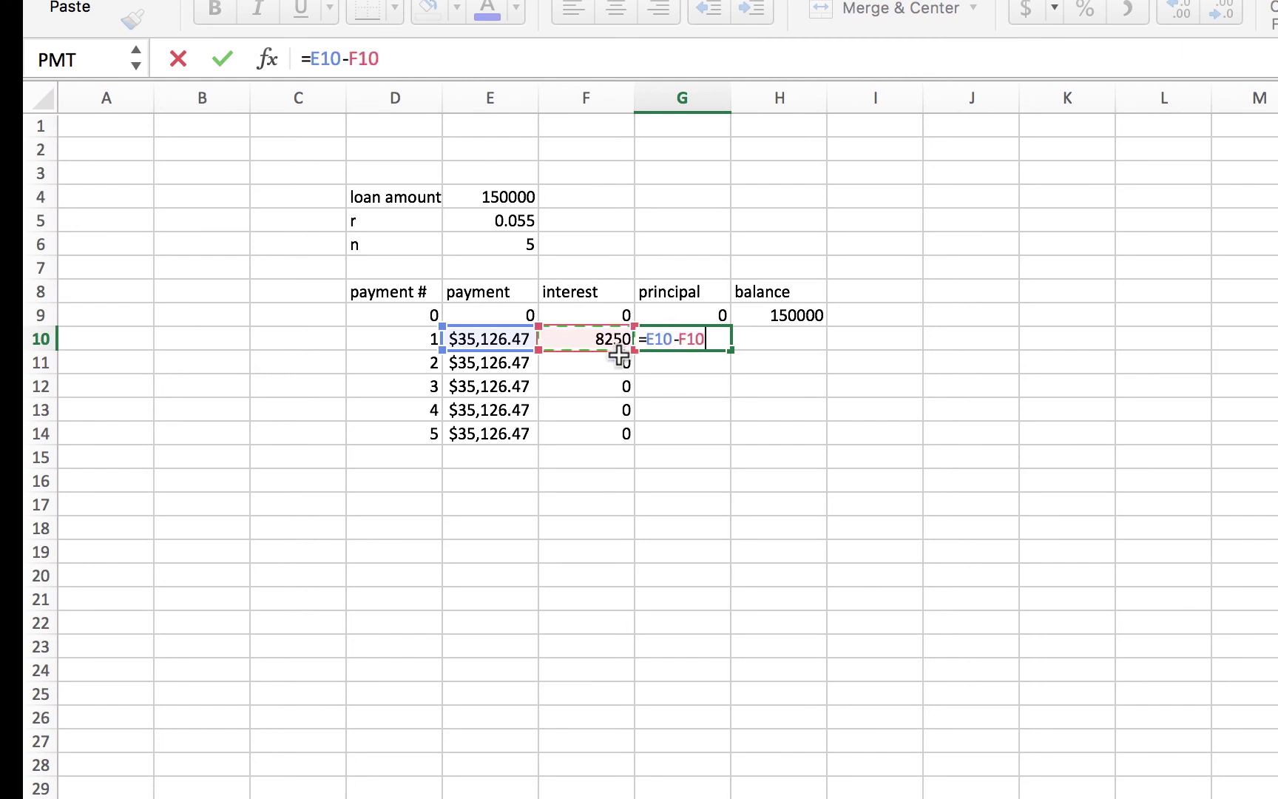
pyautogui.press('Return')
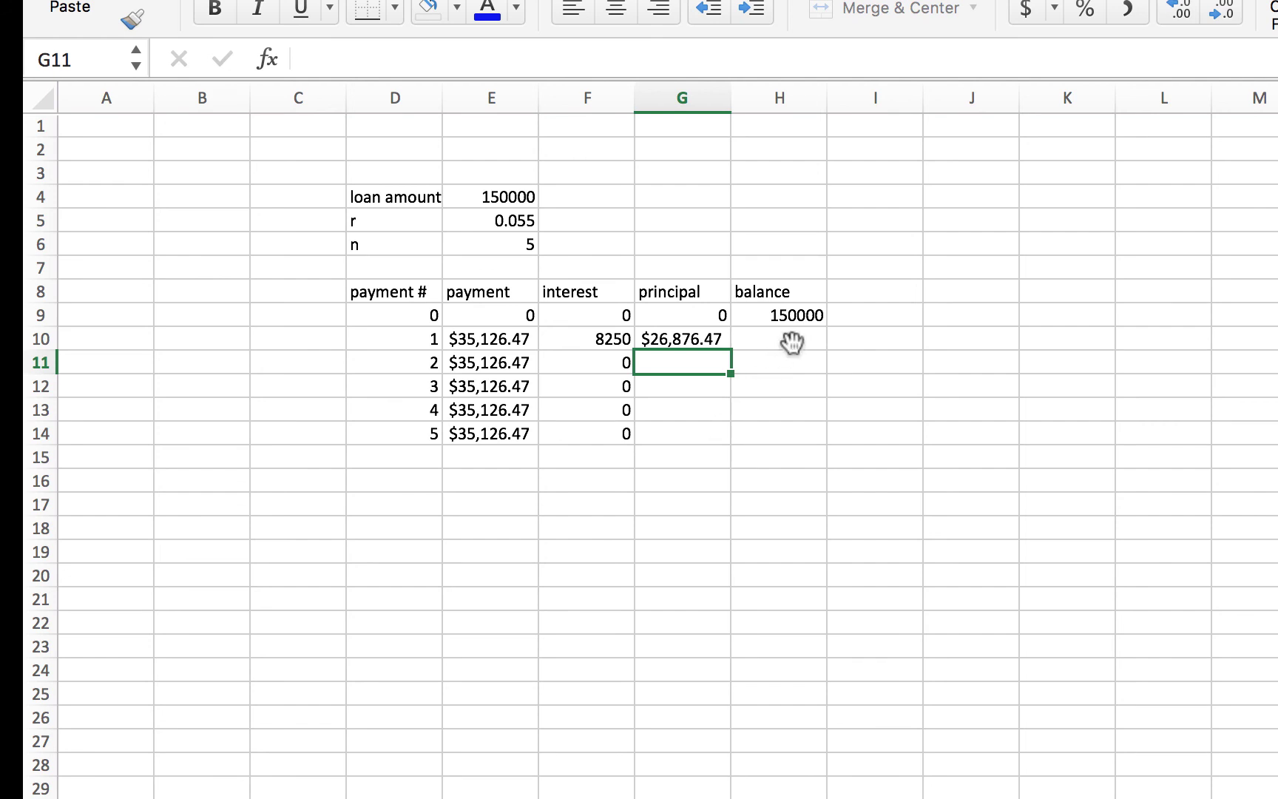
pyautogui.press('Up')
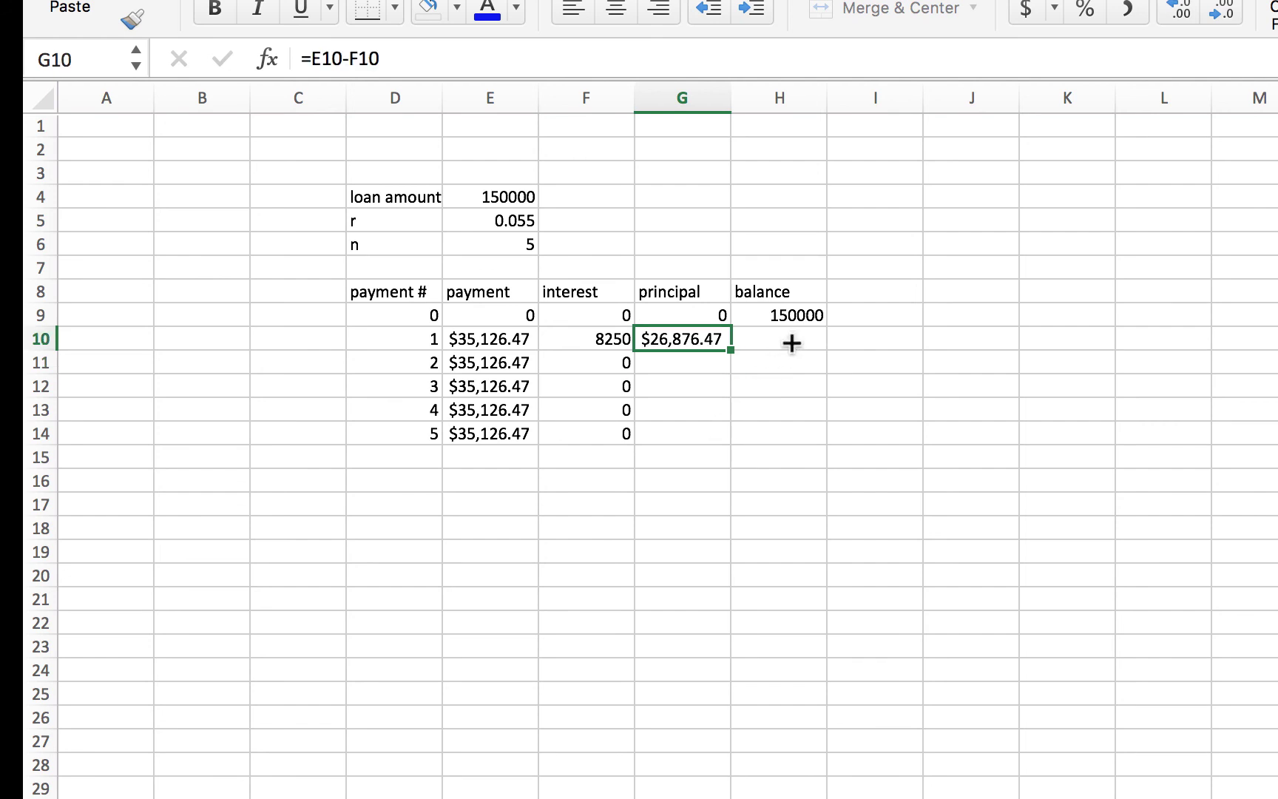
pyautogui.moveTo(731, 349); pyautogui.dragTo(730, 437)
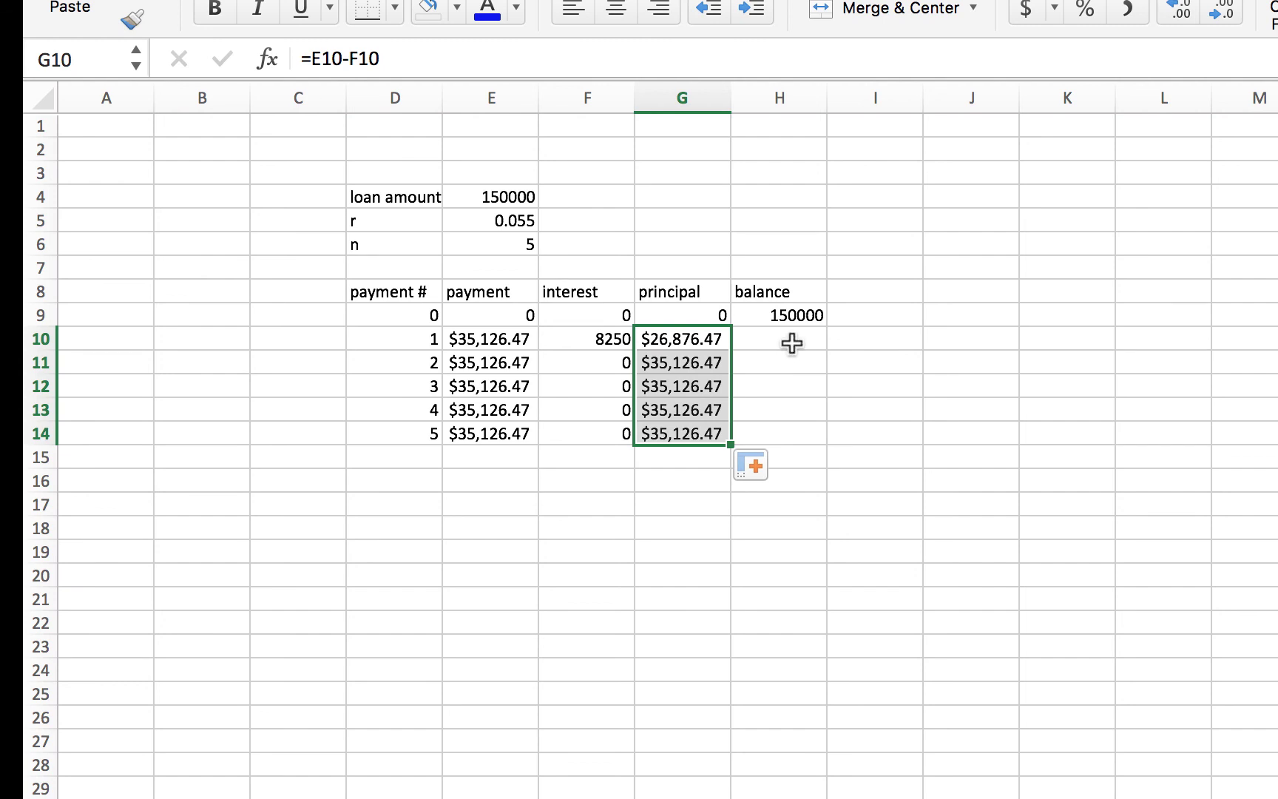
# Calculate the balance after the first payment in H10 as the prior balance minus principal, =H9-G10.
pyautogui.click(812, 330)
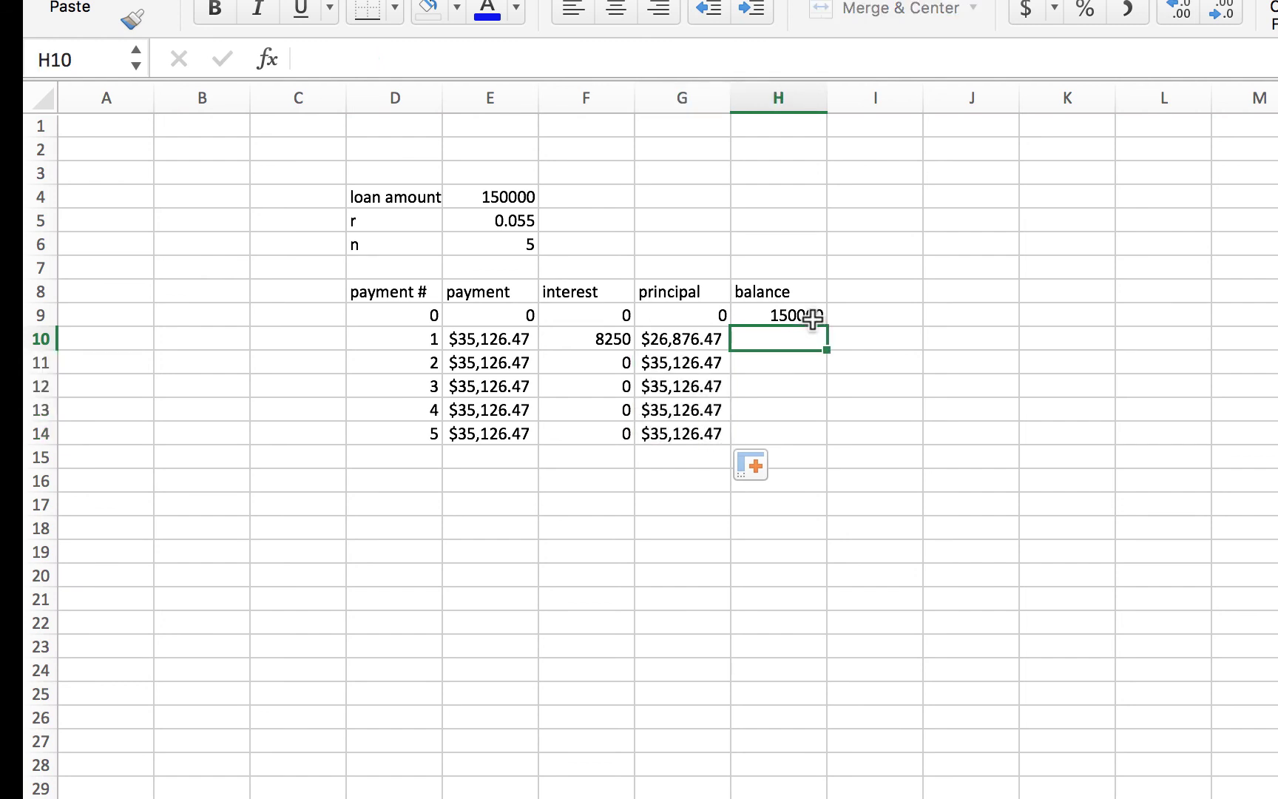
pyautogui.write('=')
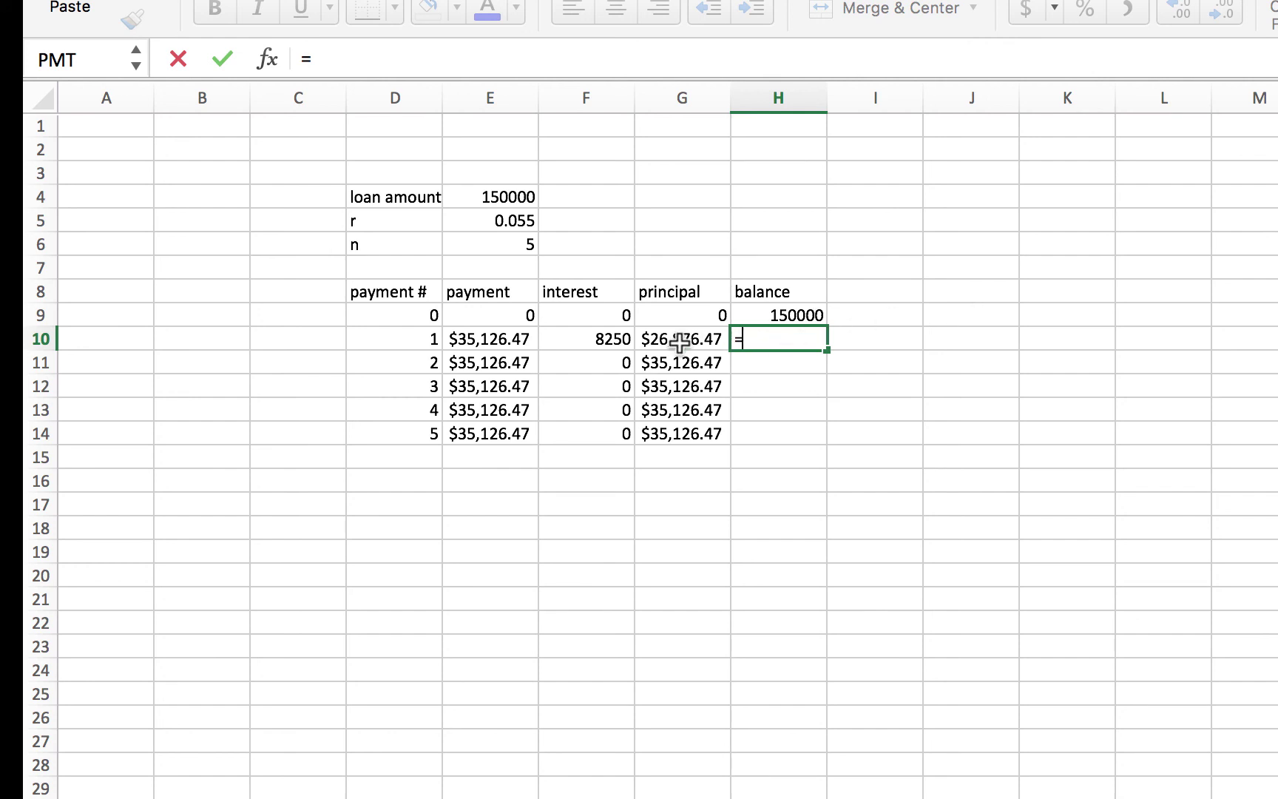
pyautogui.press('Up')
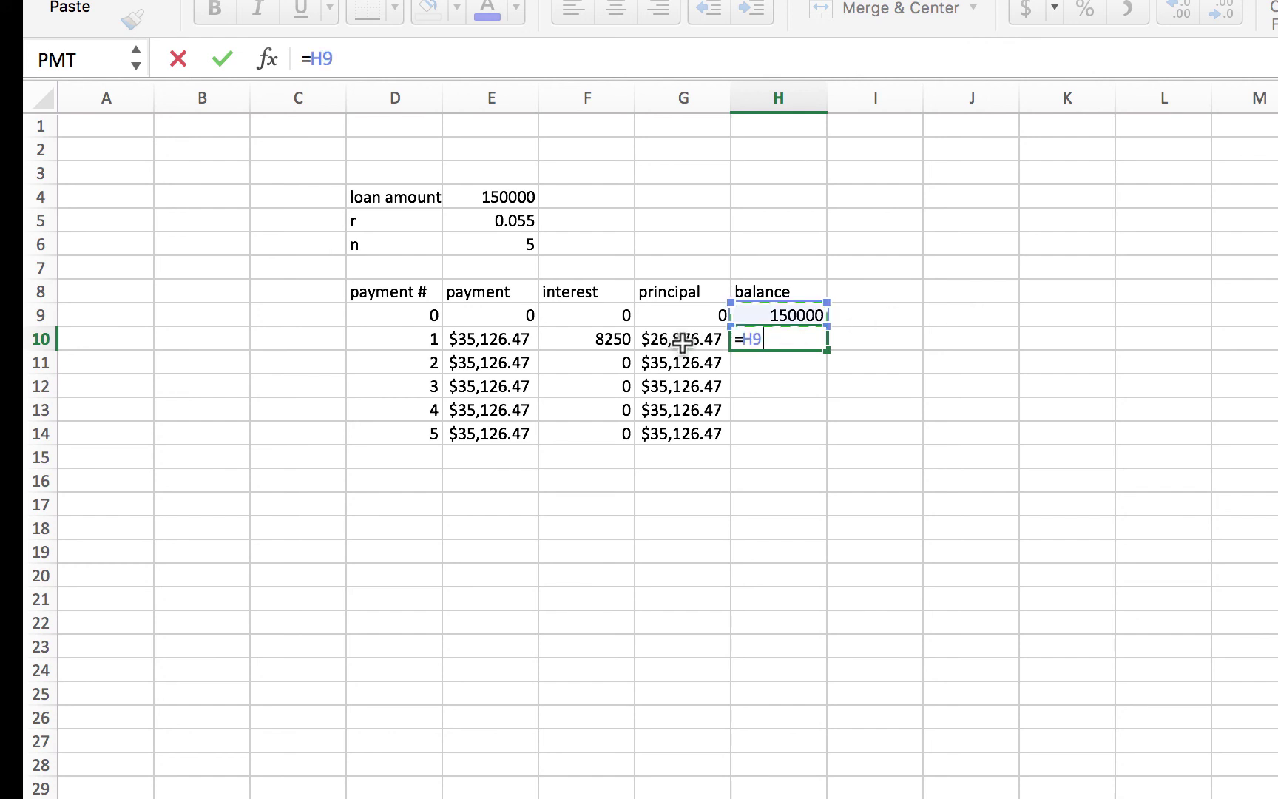
pyautogui.write('-')
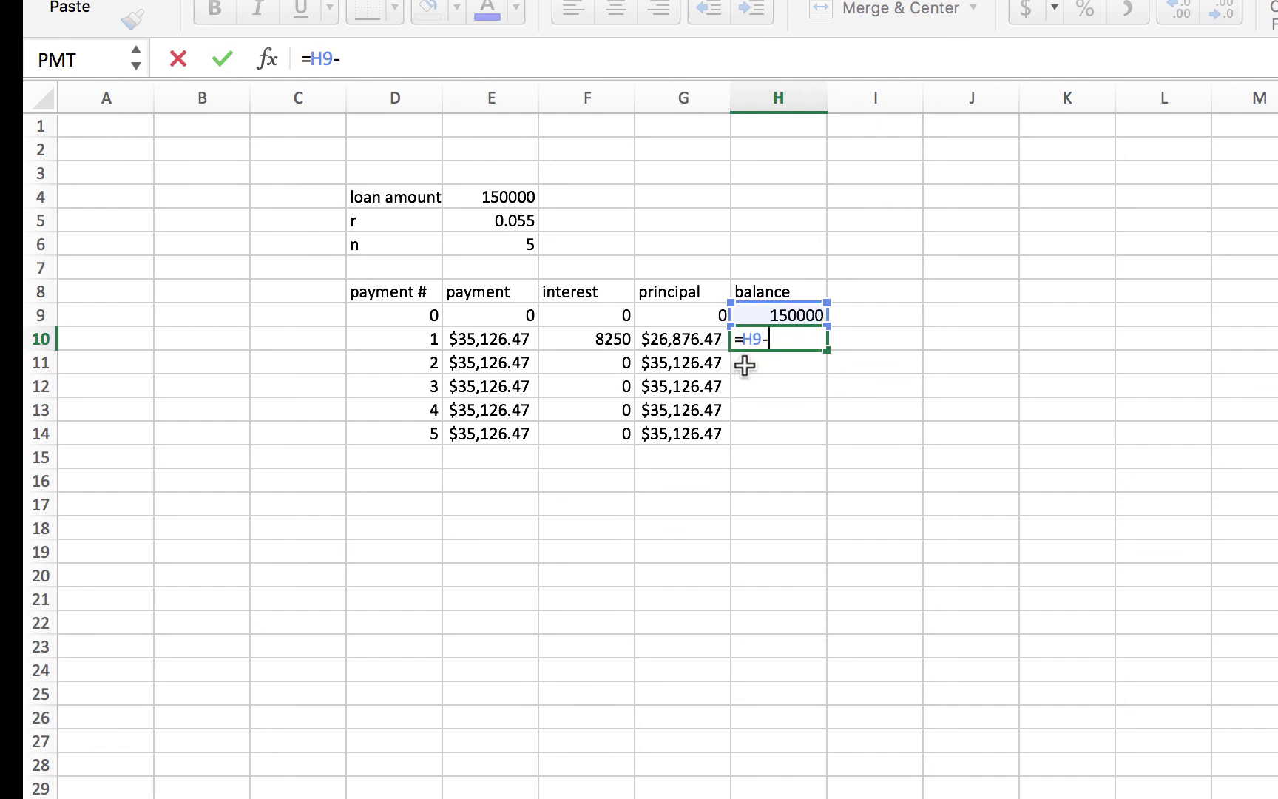
pyautogui.press('Left')
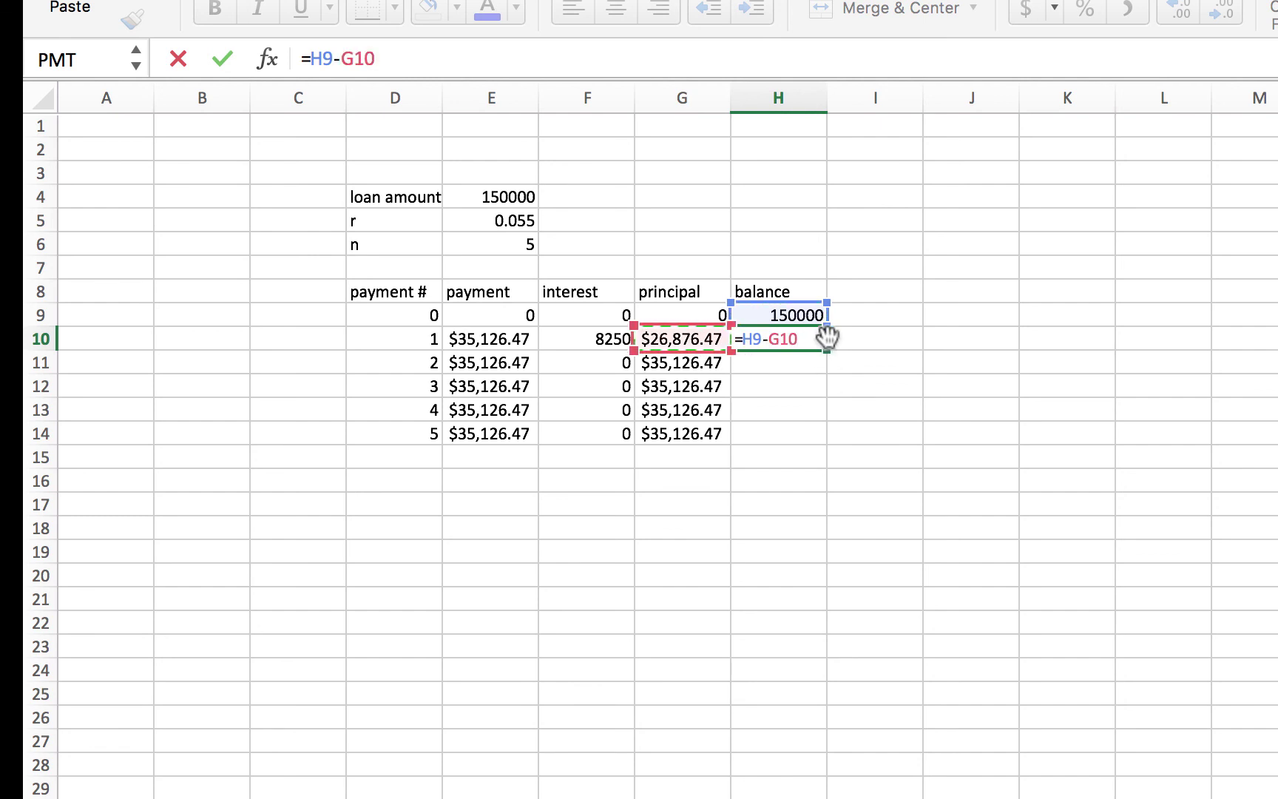
pyautogui.press('Return')
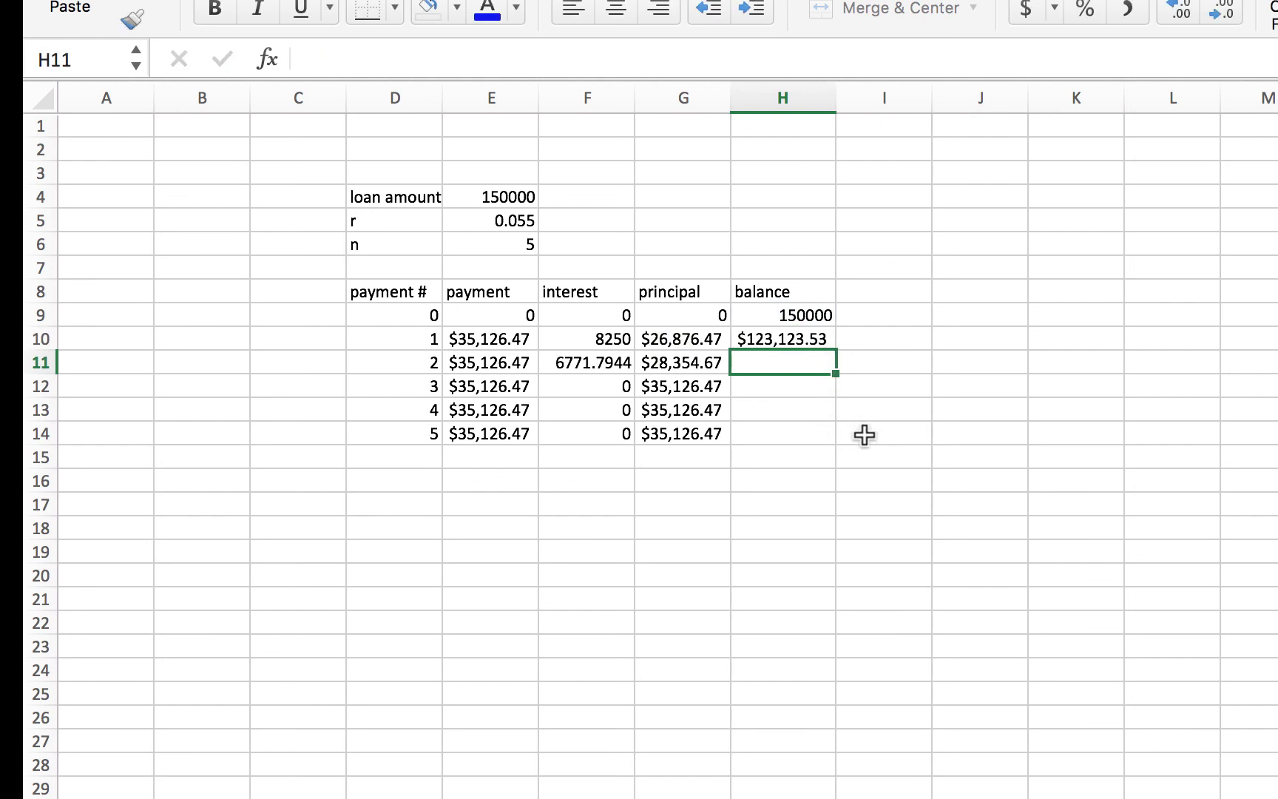
# Fill the balance formula from H10 down through H14.
pyautogui.press('Up')
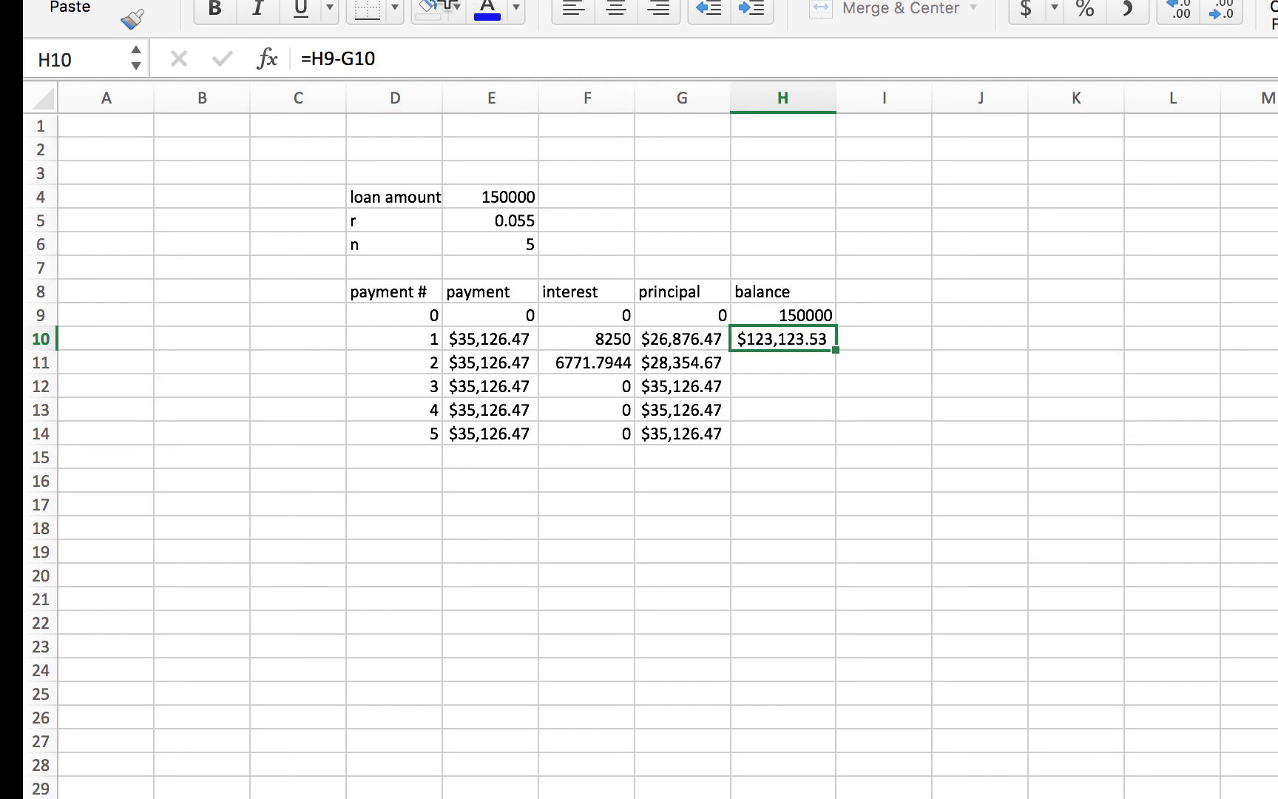
pyautogui.hotkey('shift', 'Down')
pyautogui.hotkey('shift', 'Down')
pyautogui.hotkey('shift', 'Down')
pyautogui.hotkey('shift', 'Down')
pyautogui.hotkey('ctrl', 'd')
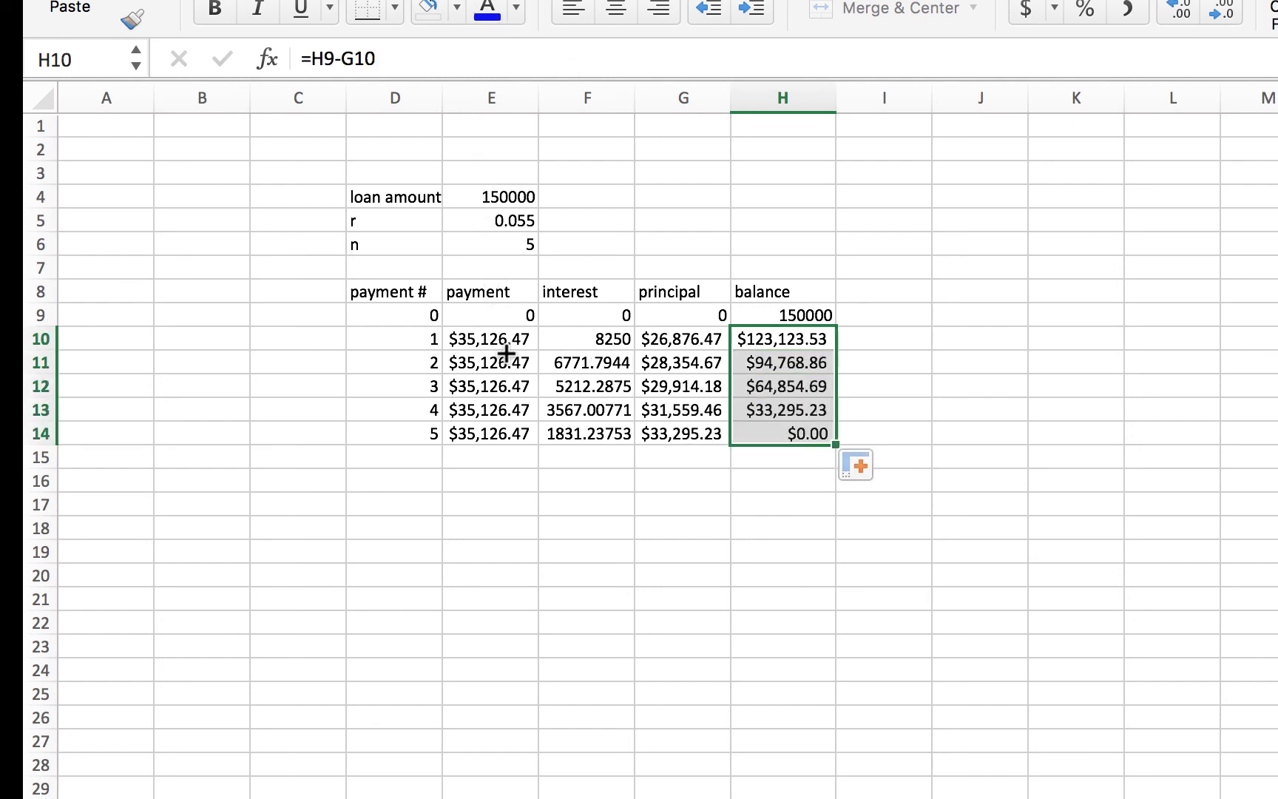
# Highlight the final balance cell H14 with a yellow fill.
pyautogui.press('Right')
pyautogui.press('Left')
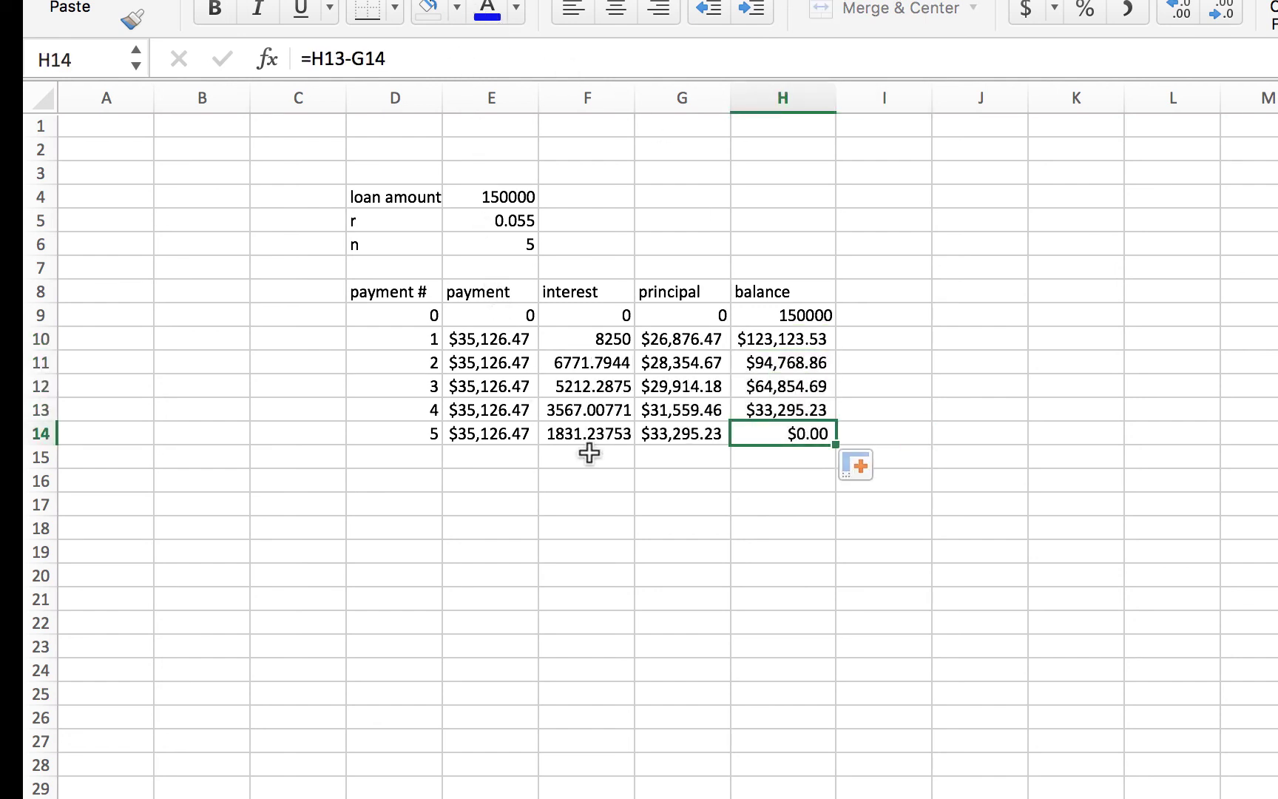
pyautogui.click(456, 9)
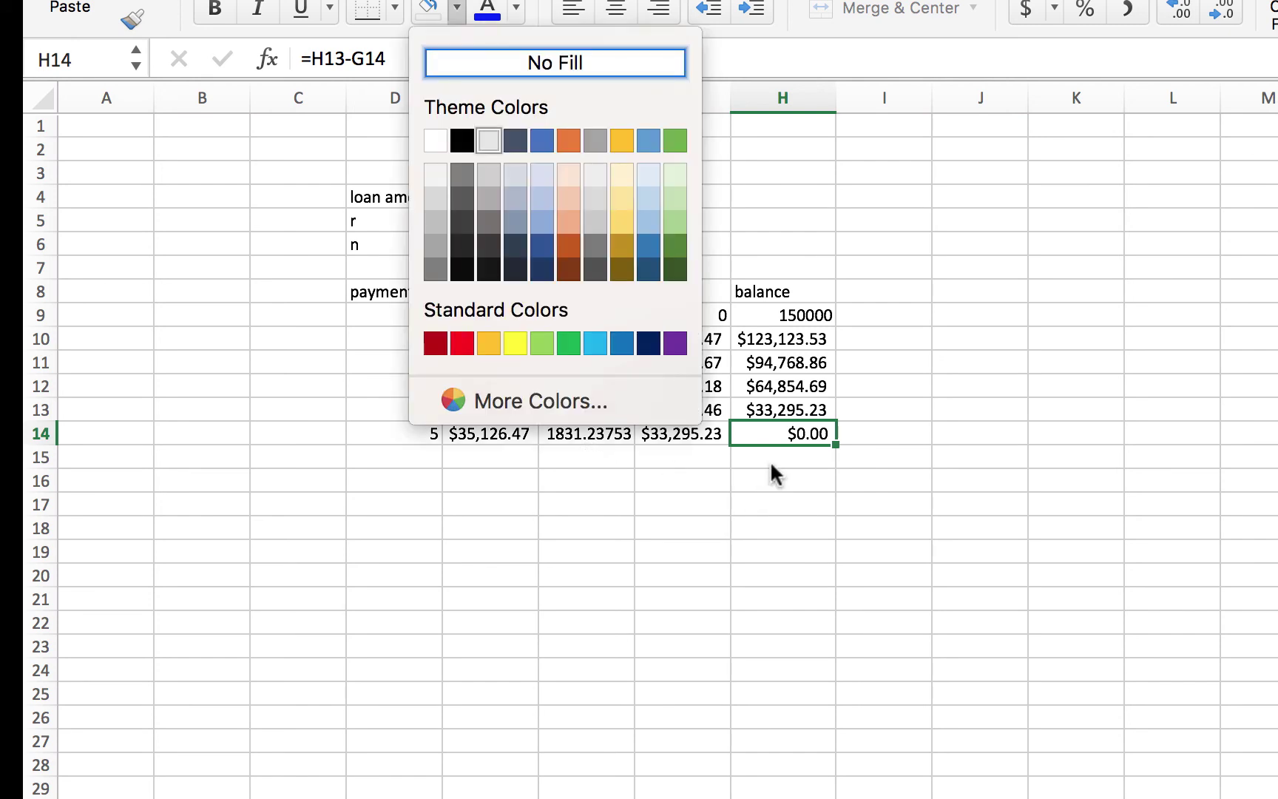
pyautogui.press('Return')
pyautogui.press('Left')
pyautogui.press('Left')
pyautogui.press('Up')
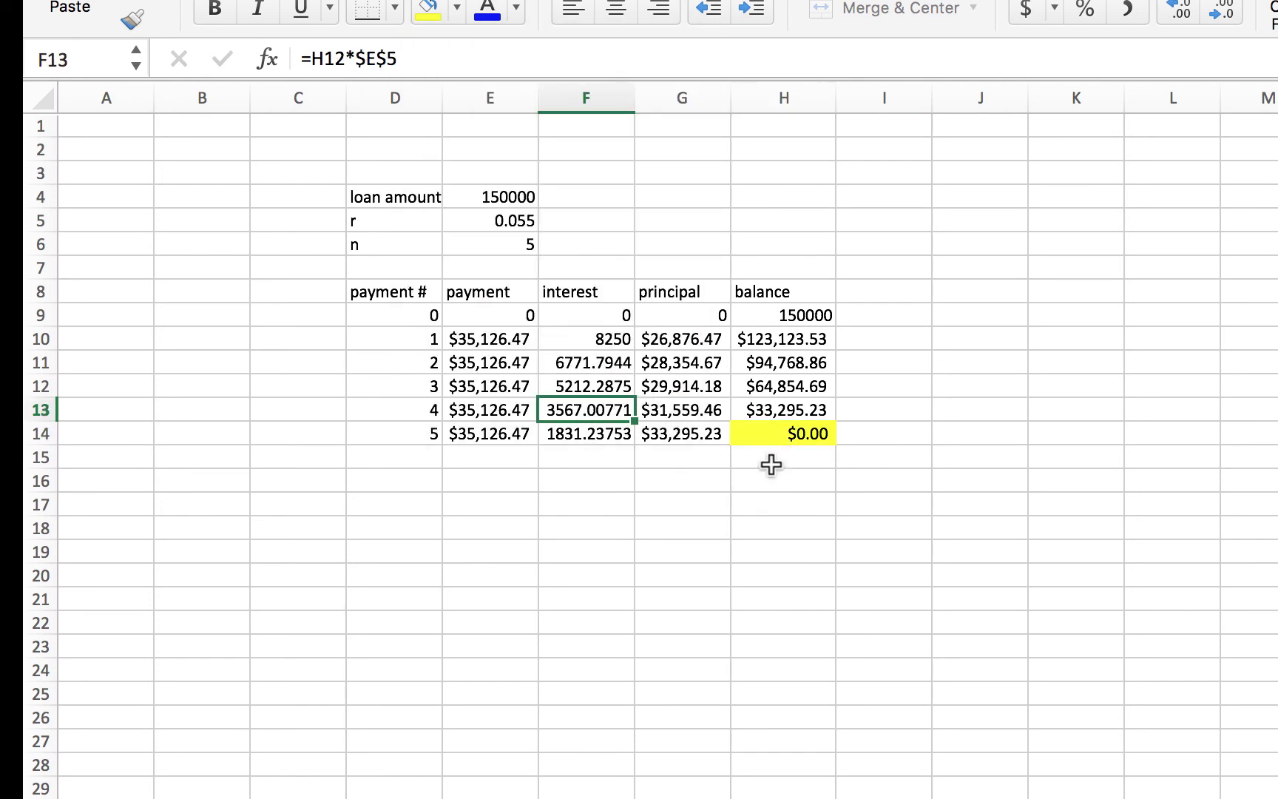
pyautogui.press('Down')
pyautogui.press('Down')
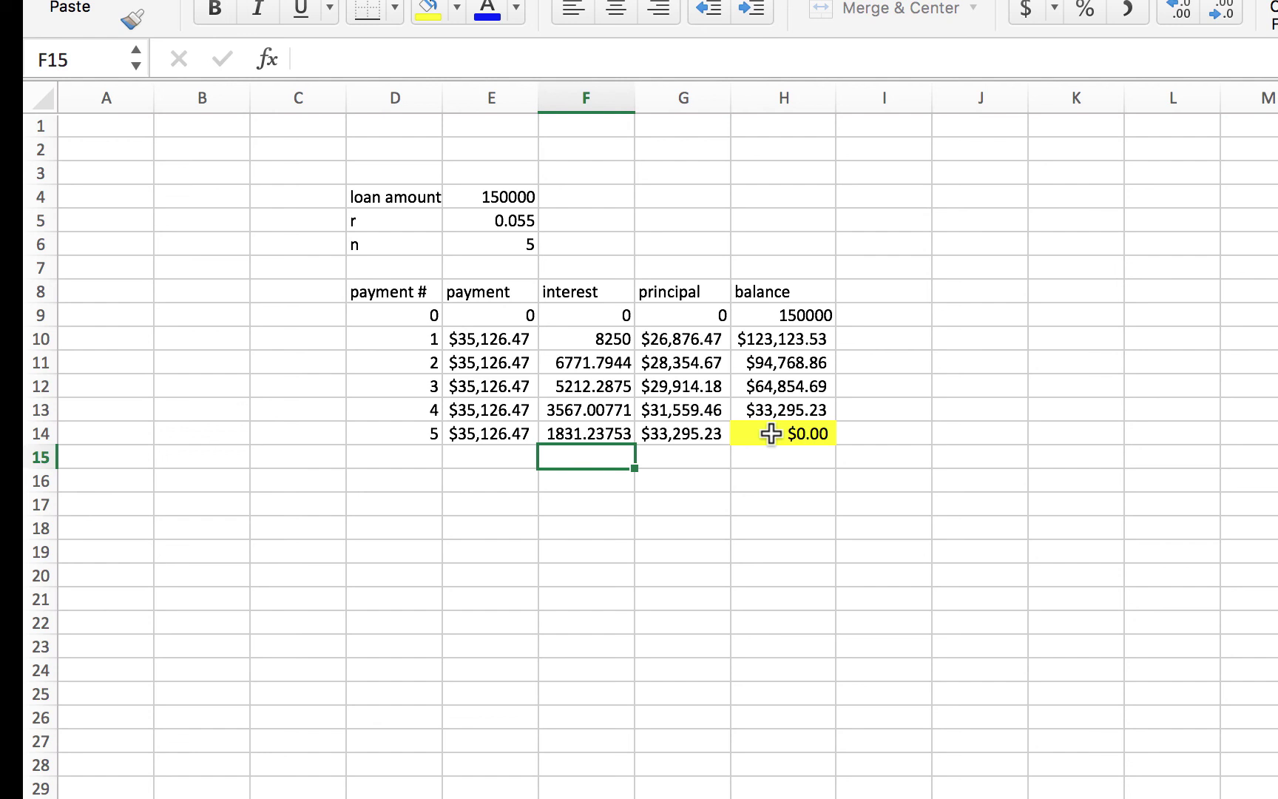
pyautogui.click(770, 434)
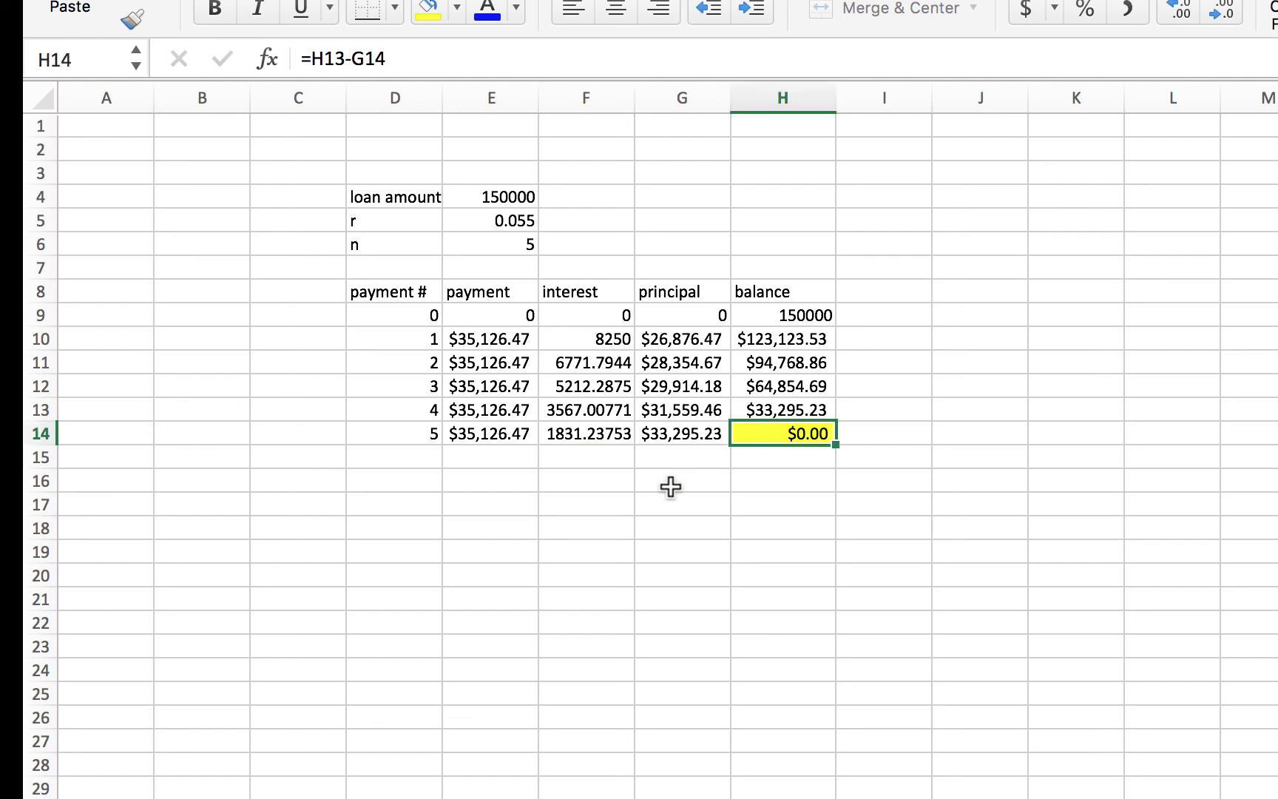